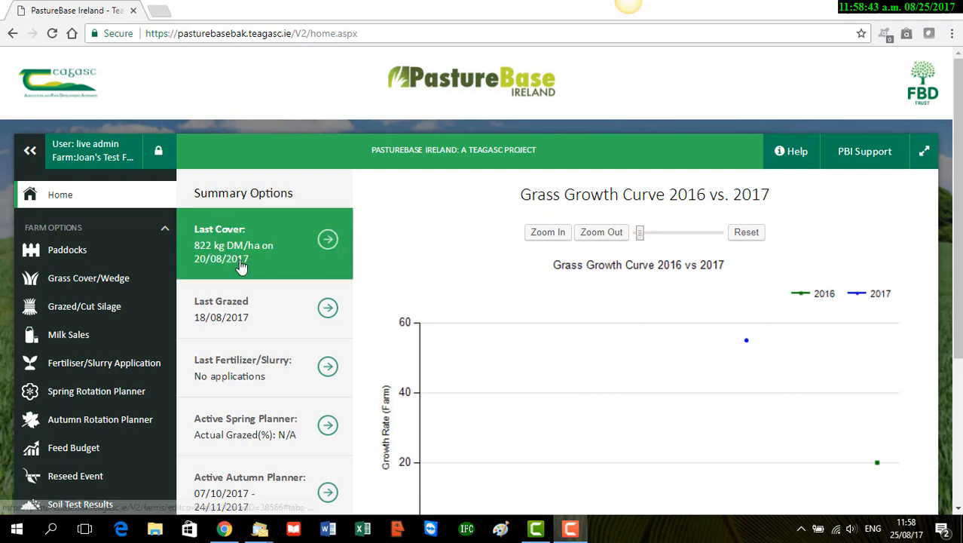
Rename paddock 1 in the farm's paddock list to "Molly's Meadow" and save it.
left_click(92, 255)
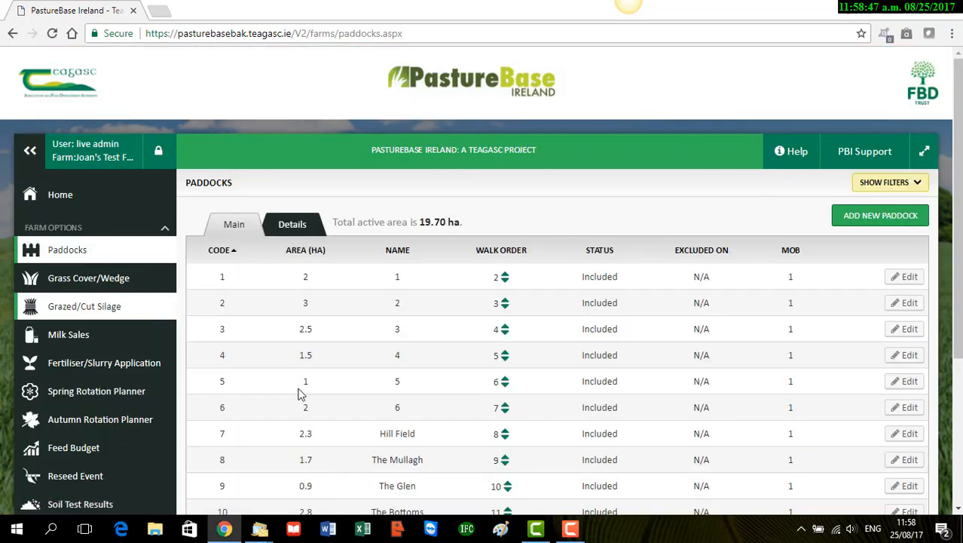
left_click(959, 509)
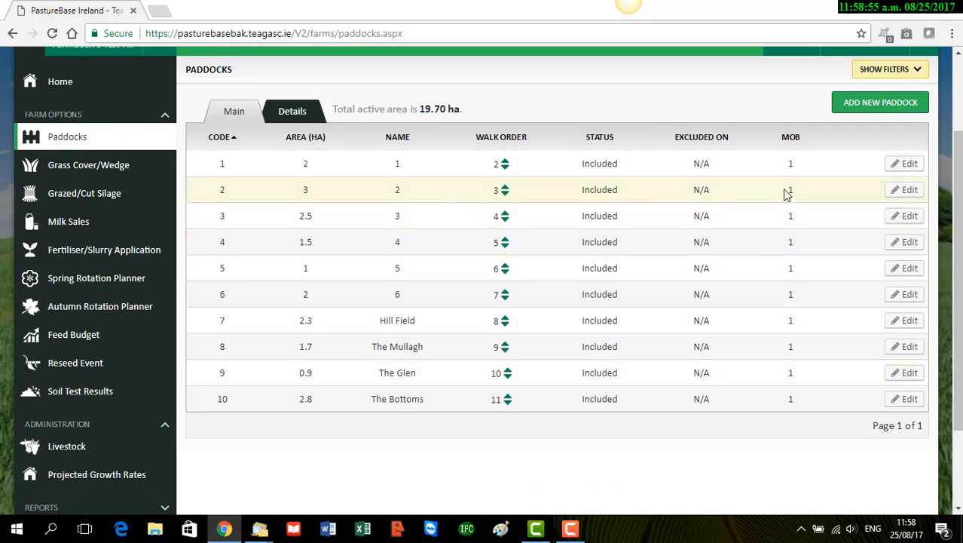
left_click(910, 165)
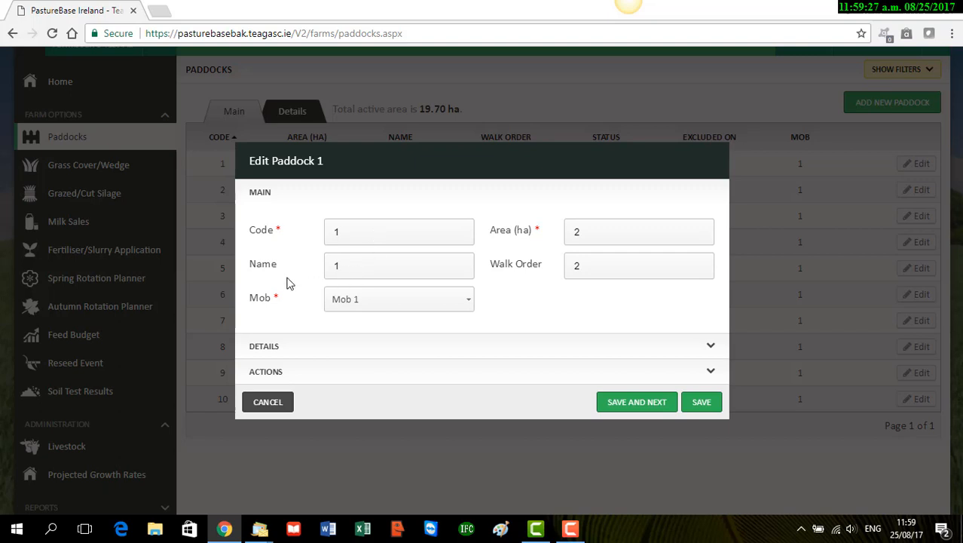
left_click(421, 268)
key("BackSpace")
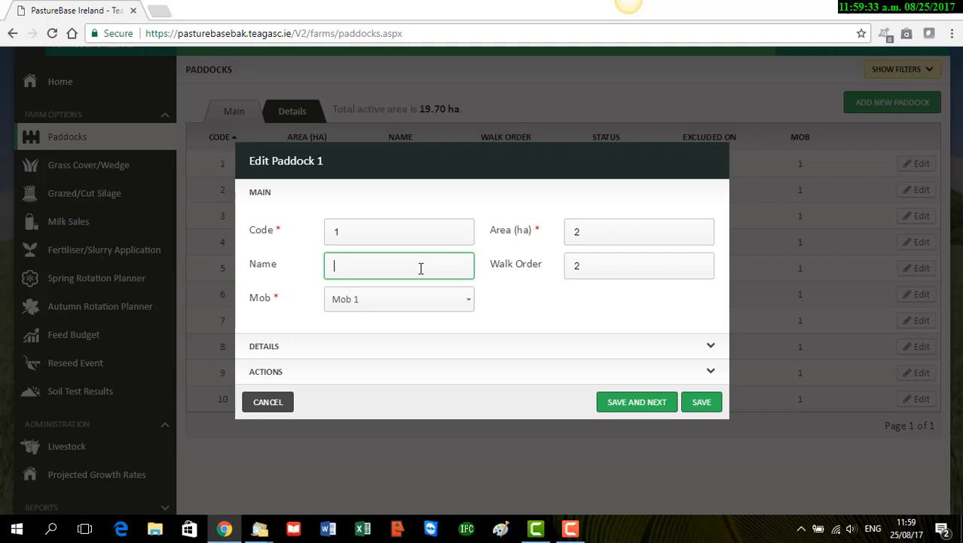
type("Molly")
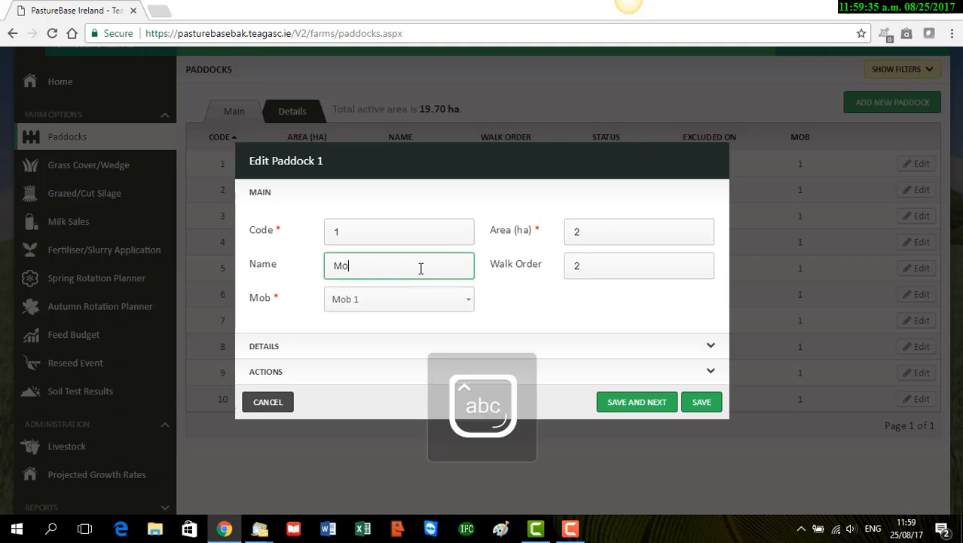
type("'s Meadow")
left_click(698, 412)
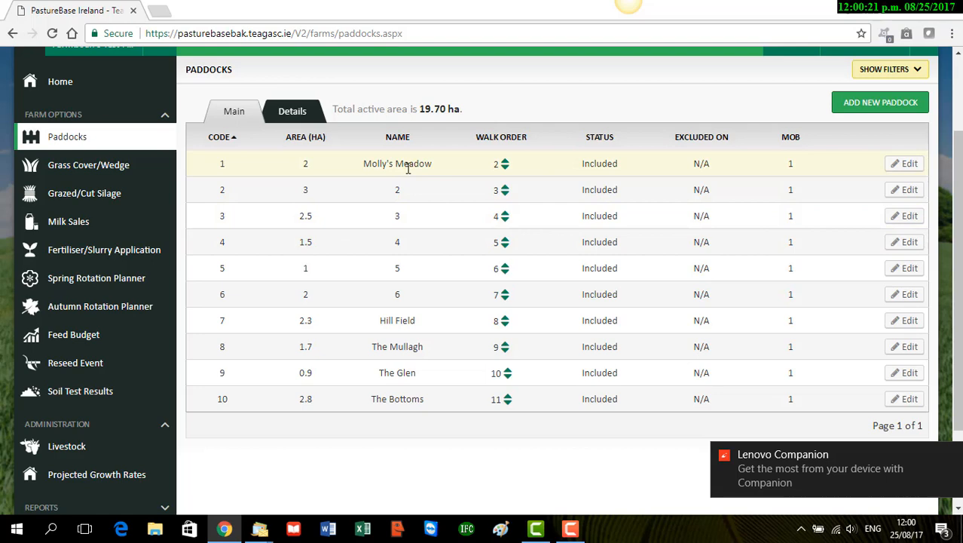
Examine the grass wedge for the 20/08/2017 cover, including its summary figures and the paddock table.
left_click(131, 173)
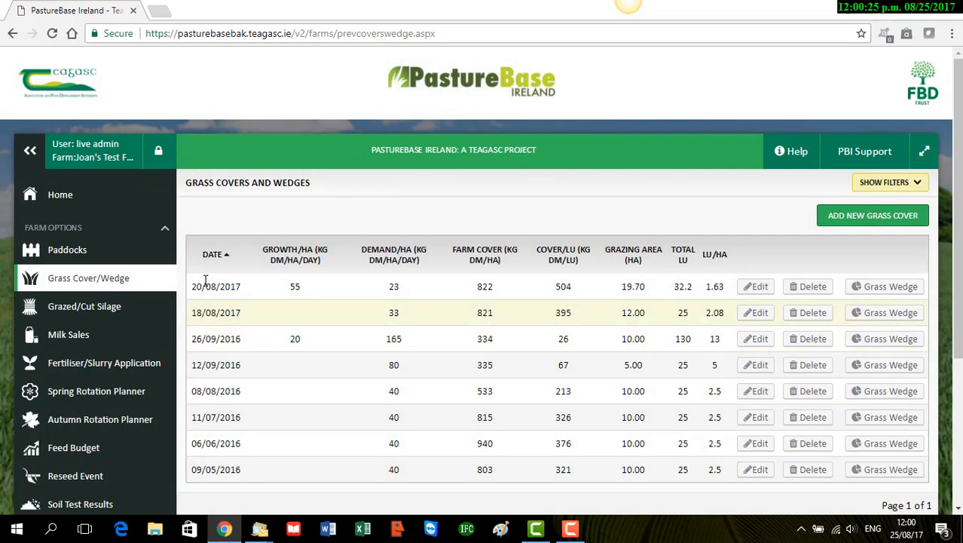
left_click(889, 293)
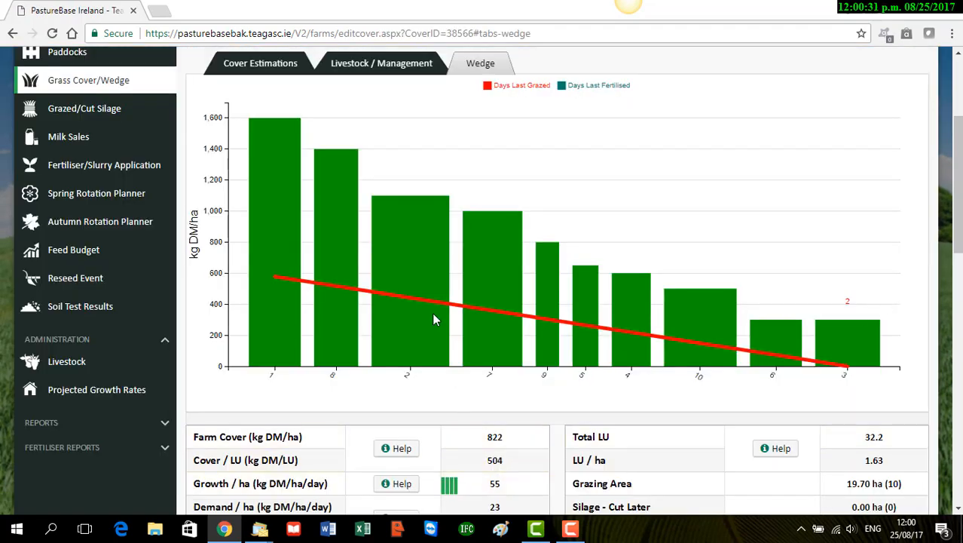
mouse_move(254, 356)
mouse_move(424, 375)
mouse_move(274, 310)
scroll(958, 510, "down", 10)
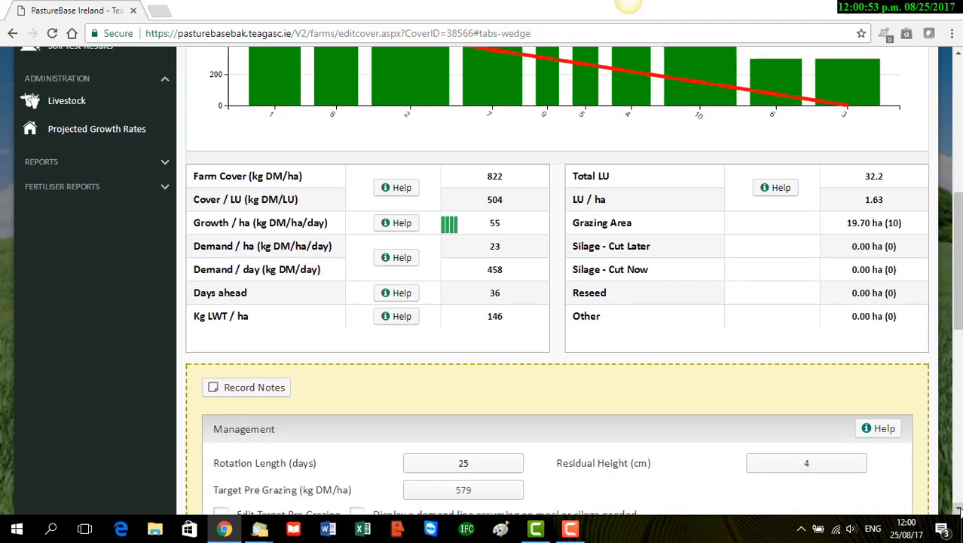
scroll(958, 510, "down", 12)
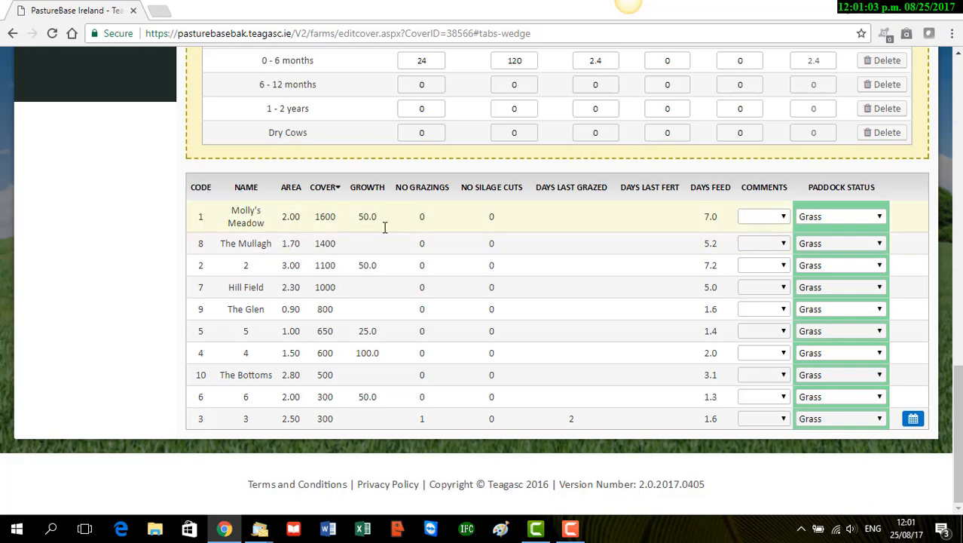
left_click_drag(958, 57, 958, 57)
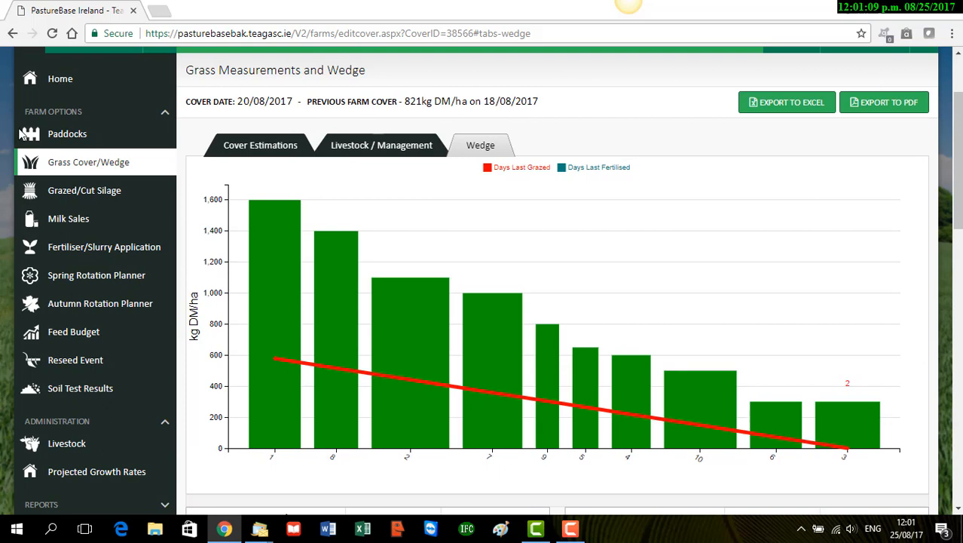
Move paddock 2 to walk order 4 in the paddock list, and view its edit form without saving changes.
left_click(54, 134)
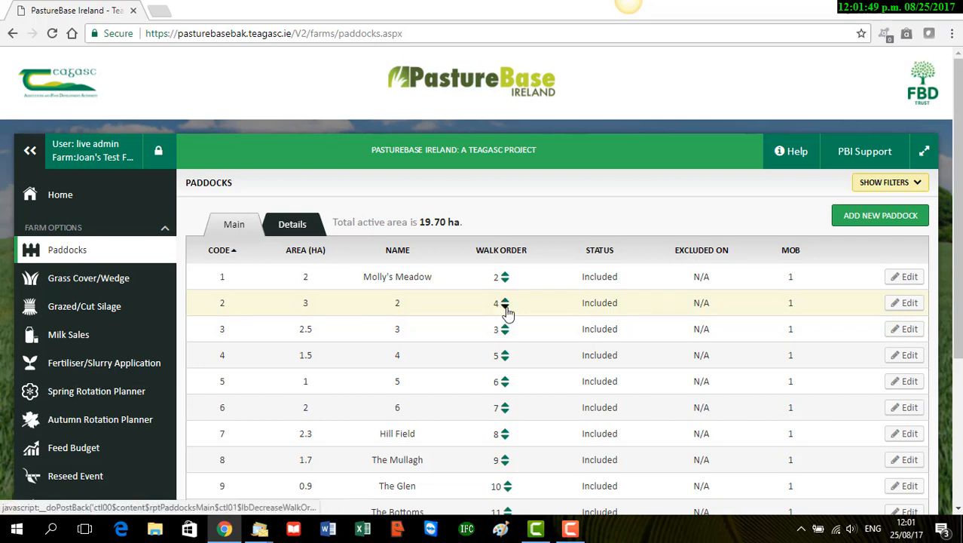
left_click(912, 304)
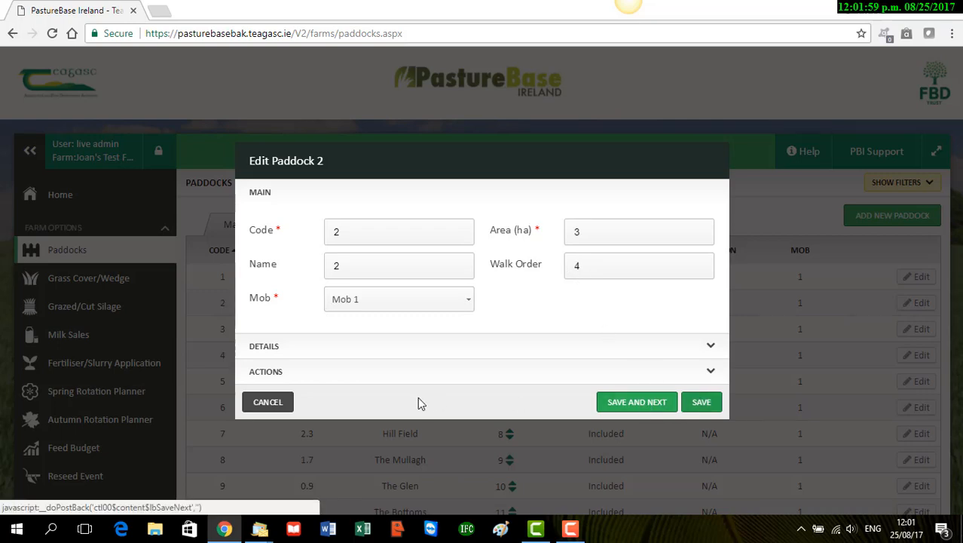
left_click(267, 402)
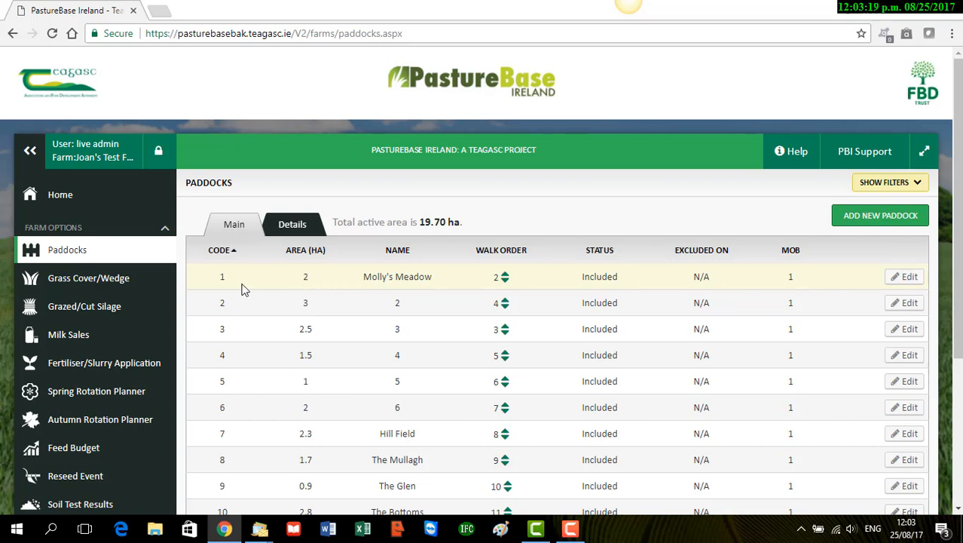
Exclude paddock 1, Molly's Meadow, from the active paddocks.
left_click(910, 277)
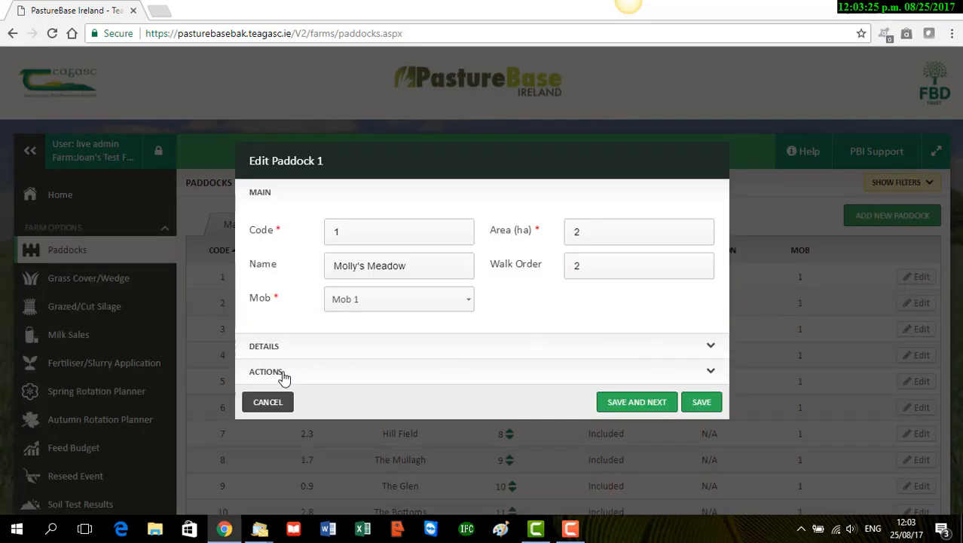
left_click(711, 373)
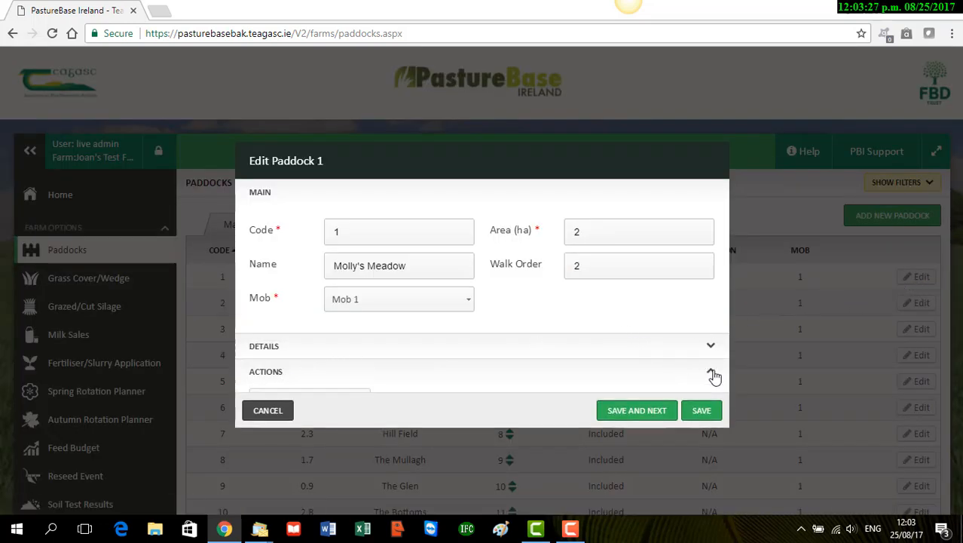
left_click(337, 393)
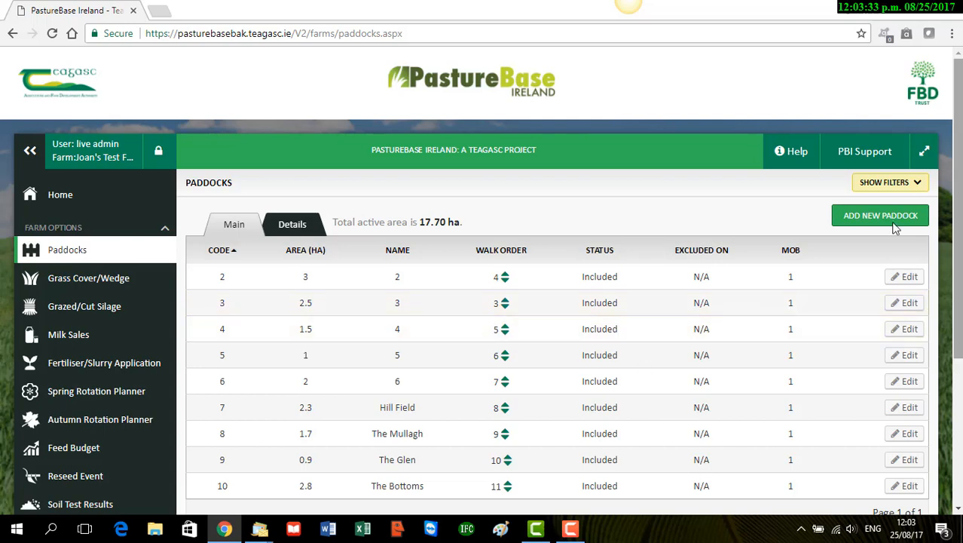
Start a new paddock with the code 1A and the name "Molly's Meadow Top".
left_click(868, 218)
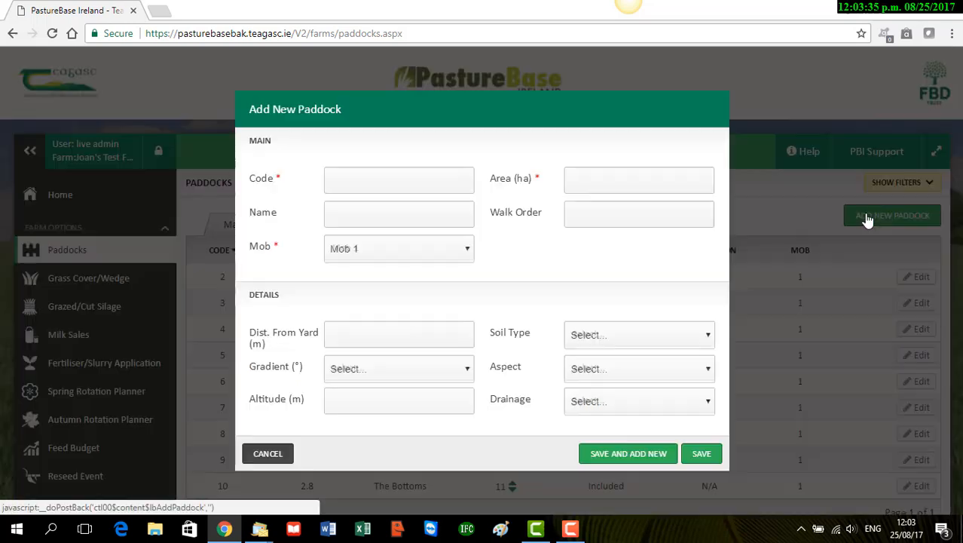
left_click(411, 187)
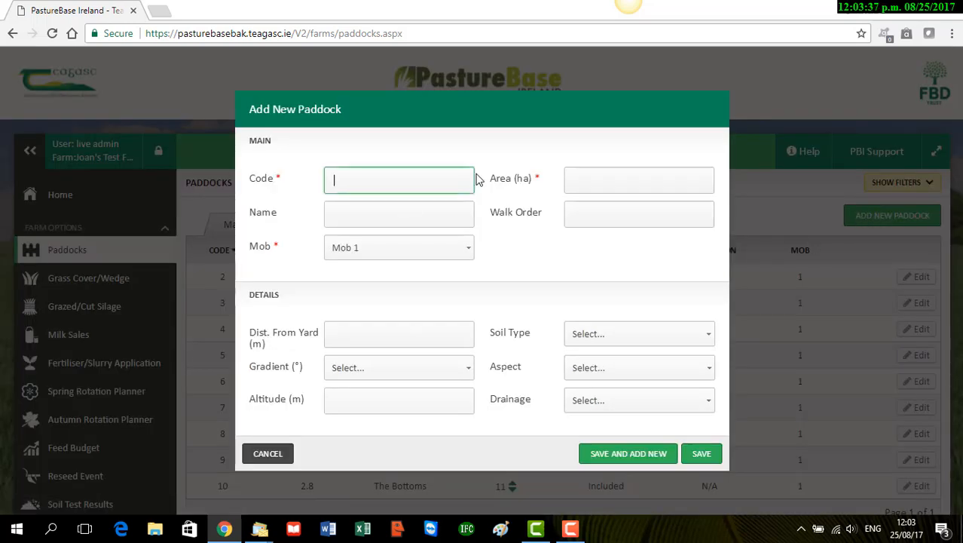
key("Caps_Lock")
type("1A")
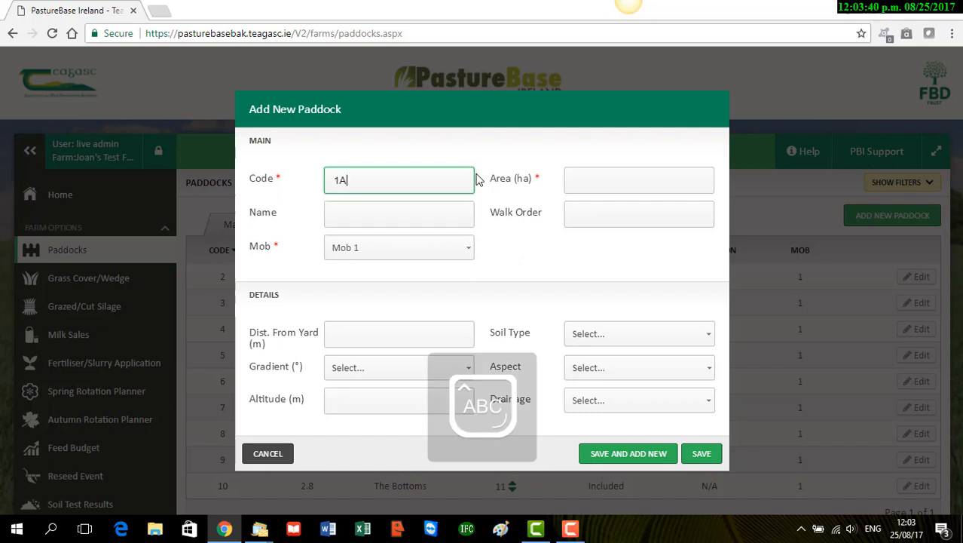
key("Caps_Lock")
left_click(441, 222)
key("Caps_Lock")
type("M")
key("Caps_Lock")
type("oll")
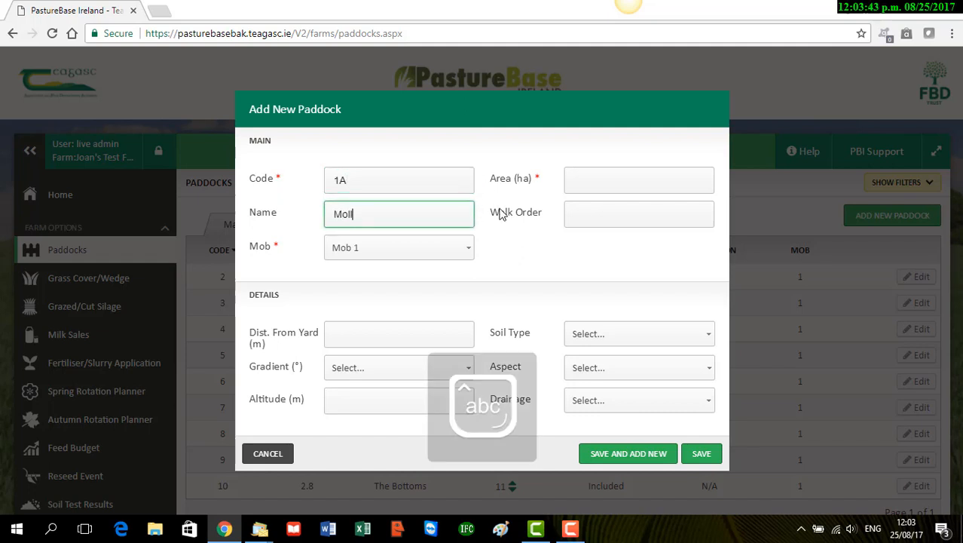
type("y's Meadp")
key("BackSpace")
type("ow")
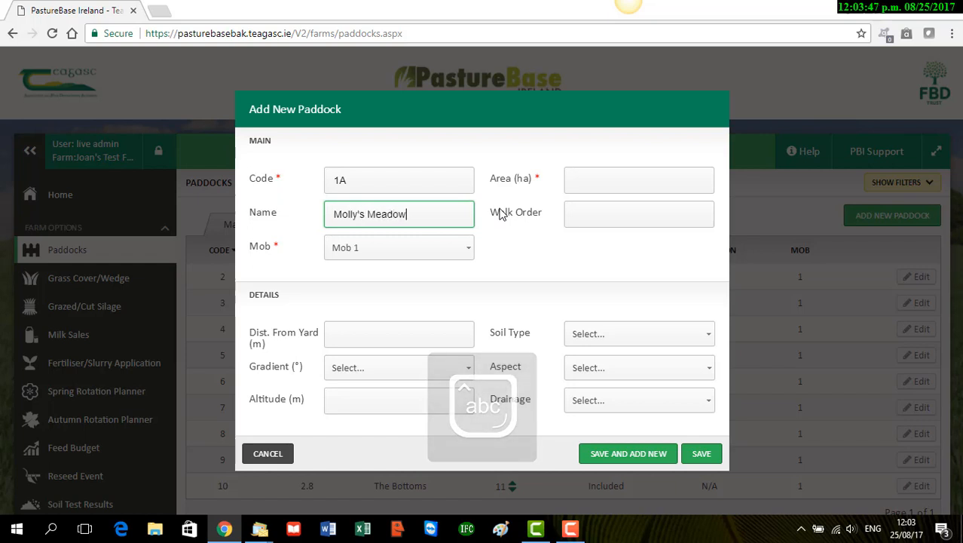
key("Caps_Lock")
type("T")
key("Caps_Lock")
type("op")
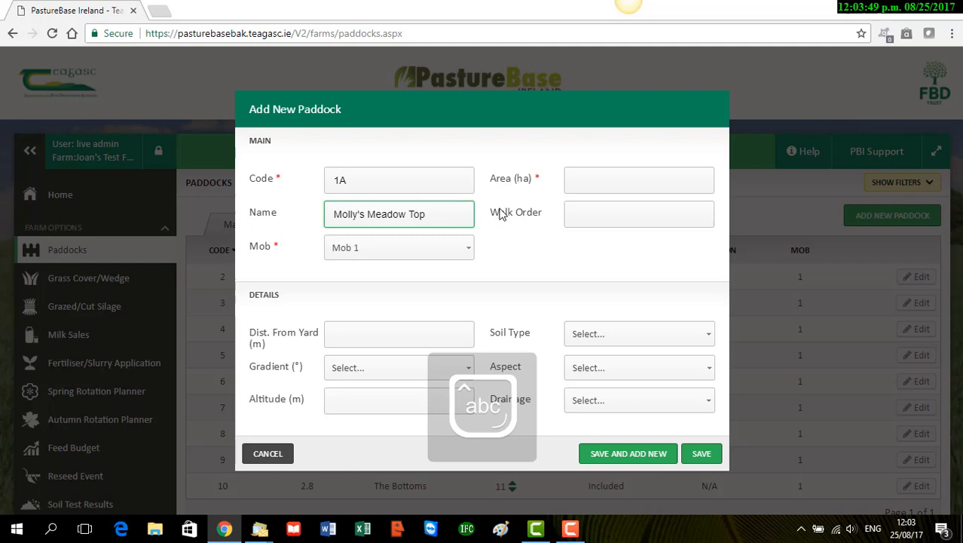
Set paddock 1A's area to 1.00 ha and its walk order to 1, and save the paddock.
left_click(586, 179)
type("1.00")
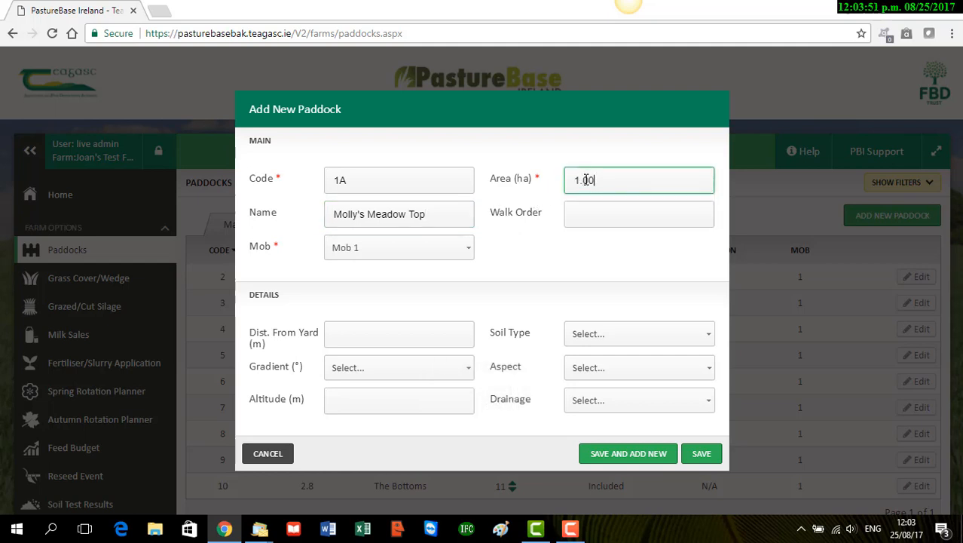
left_click(586, 213)
type("1")
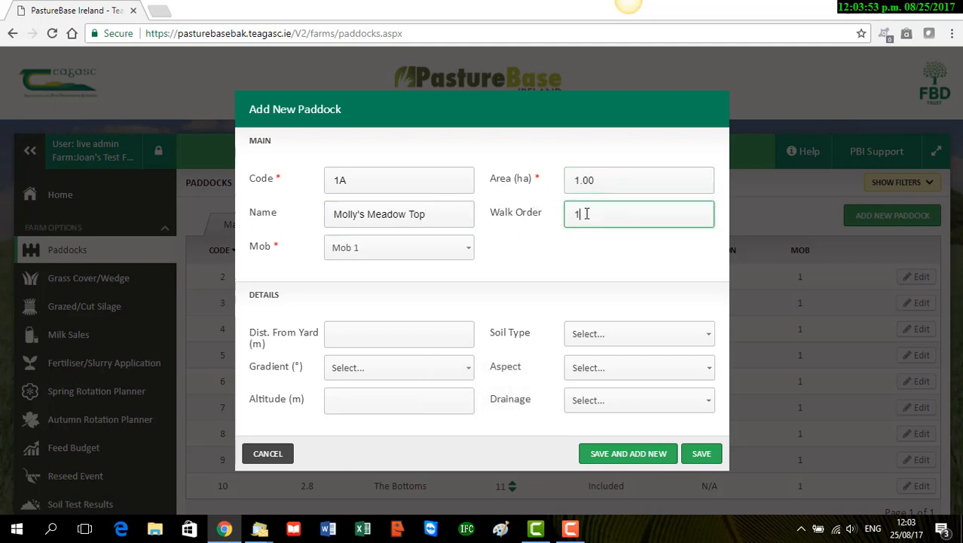
left_click(707, 453)
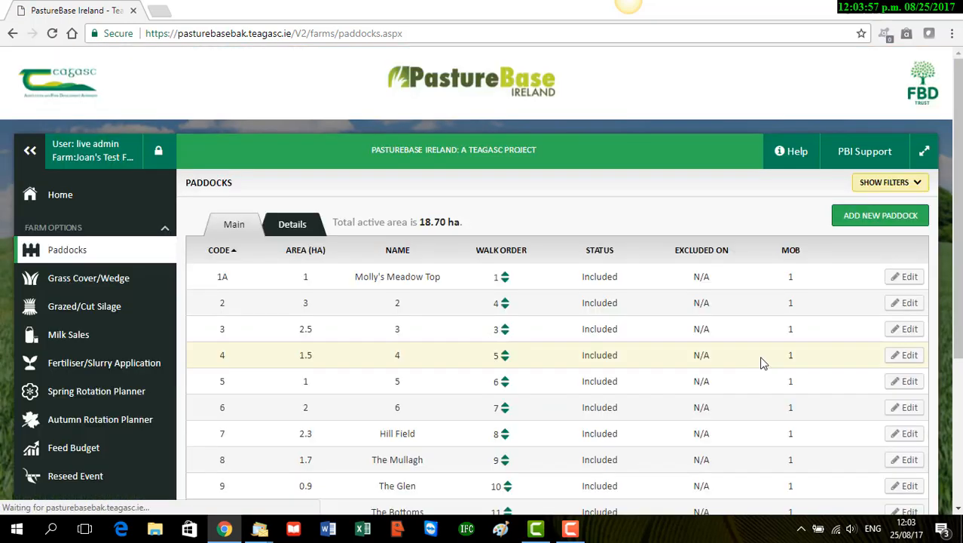
Start another new paddock with the code 1B and the name "Molly's Meadow Bottom".
left_click(872, 219)
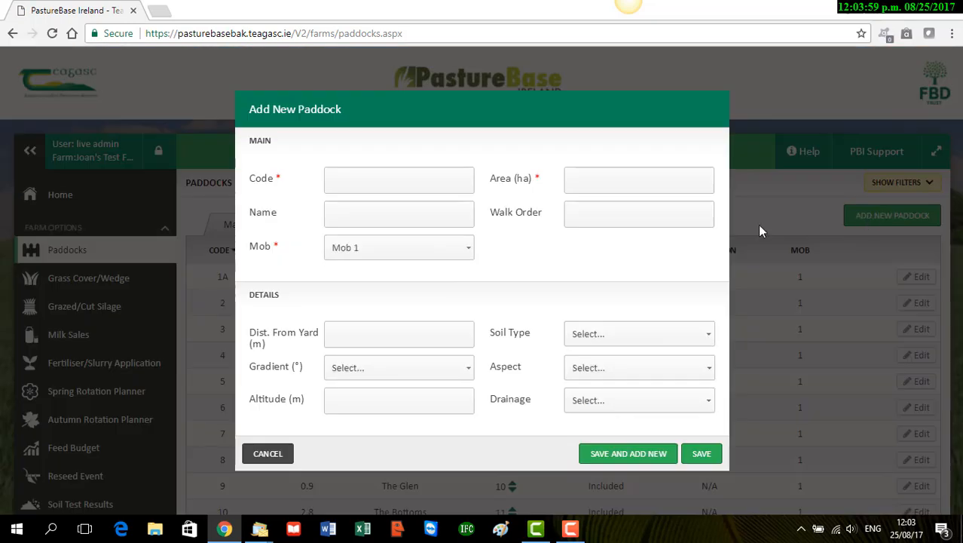
left_click(402, 181)
type("1B")
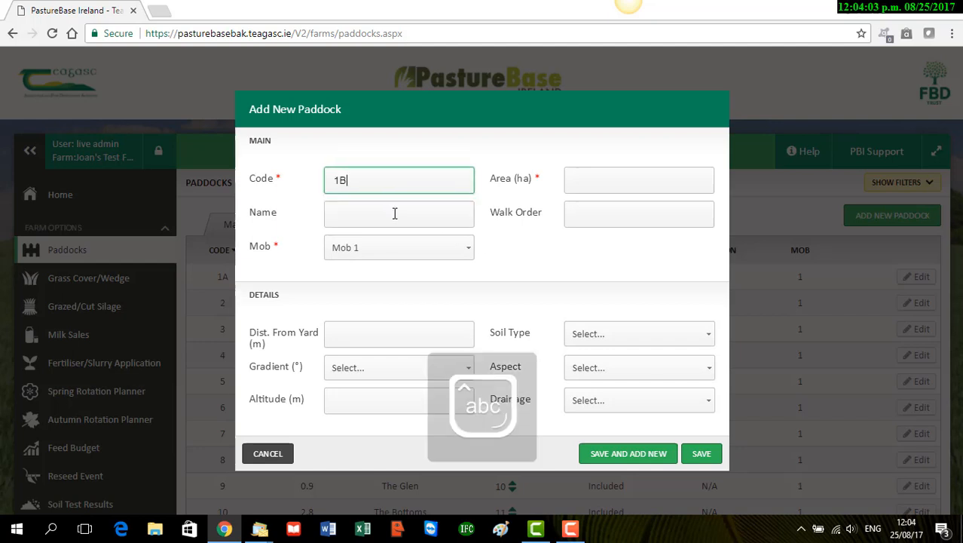
left_click(423, 209)
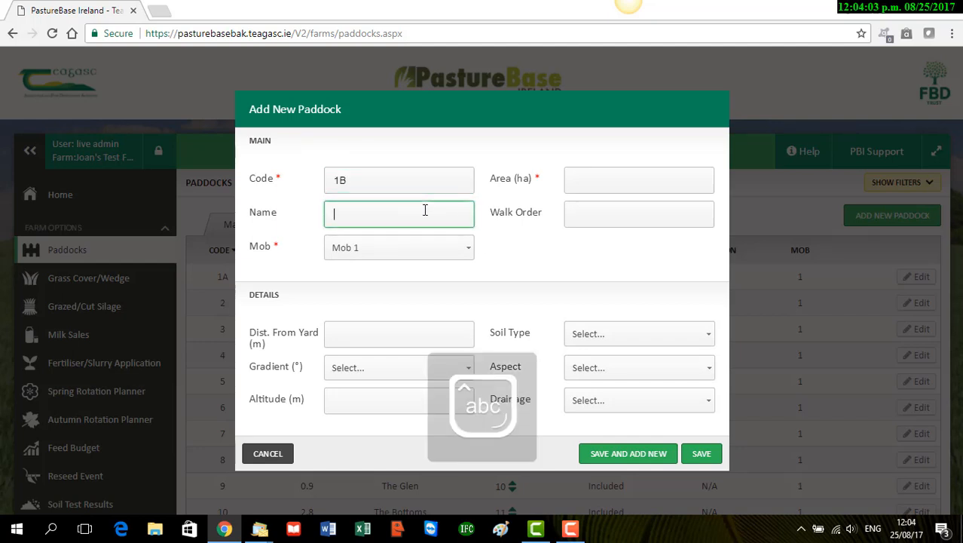
key("Caps_Lock")
type("M")
key("Caps_Lock")
type("olly'd M")
key("BackSpace")
key("BackSpace")
key("BackSpace")
type("s")
key("Caps_Lock")
type("M")
key("Caps_Lock")
type("eadow")
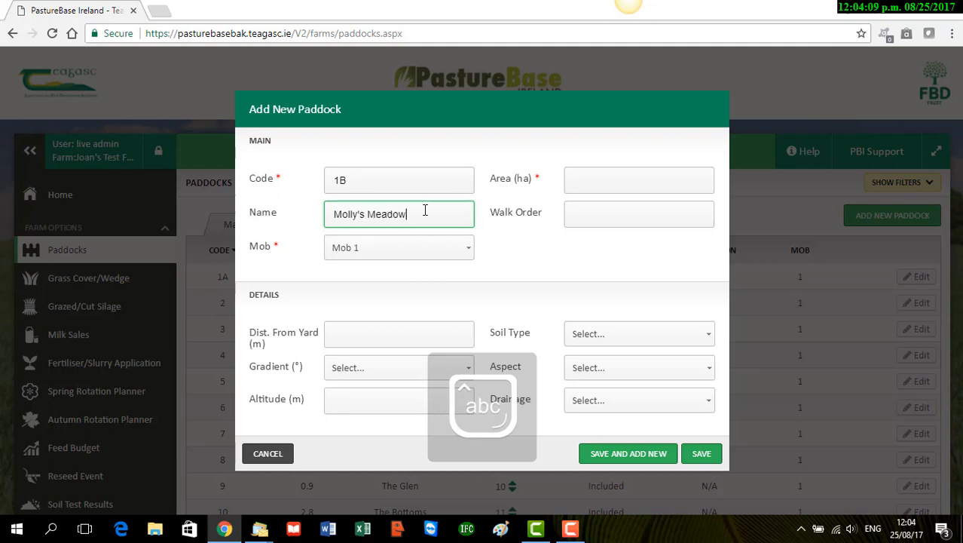
key("Caps_Lock")
type("B")
key("Caps_Lock")
type("ottom")
Set paddock 1B's area to 1.00 ha and its walk order to 2, and save the paddock.
left_click(590, 180)
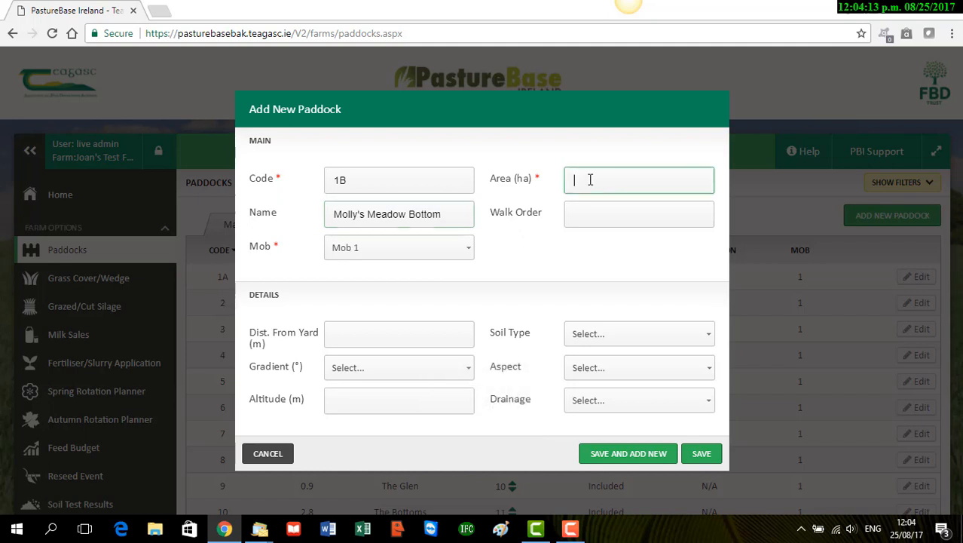
type("1.00")
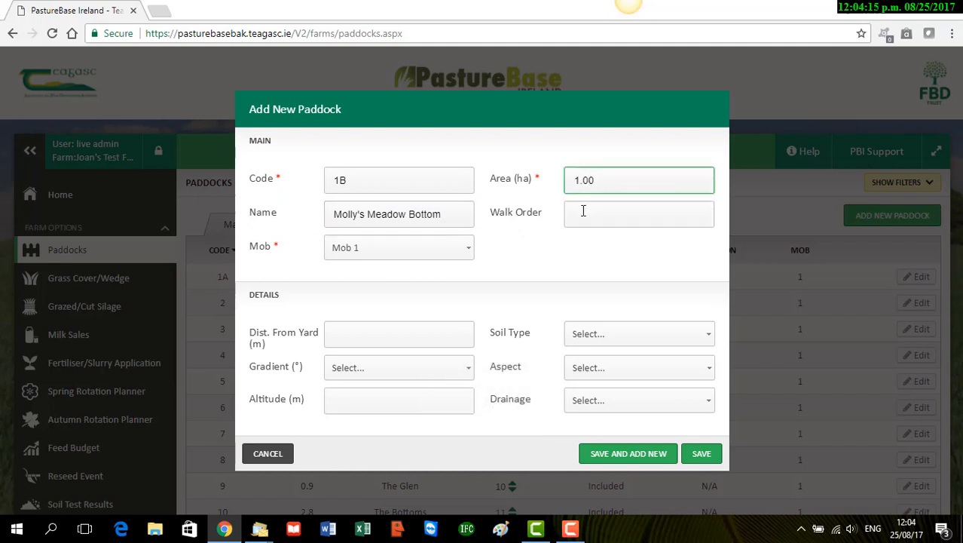
left_click(582, 215)
type("2")
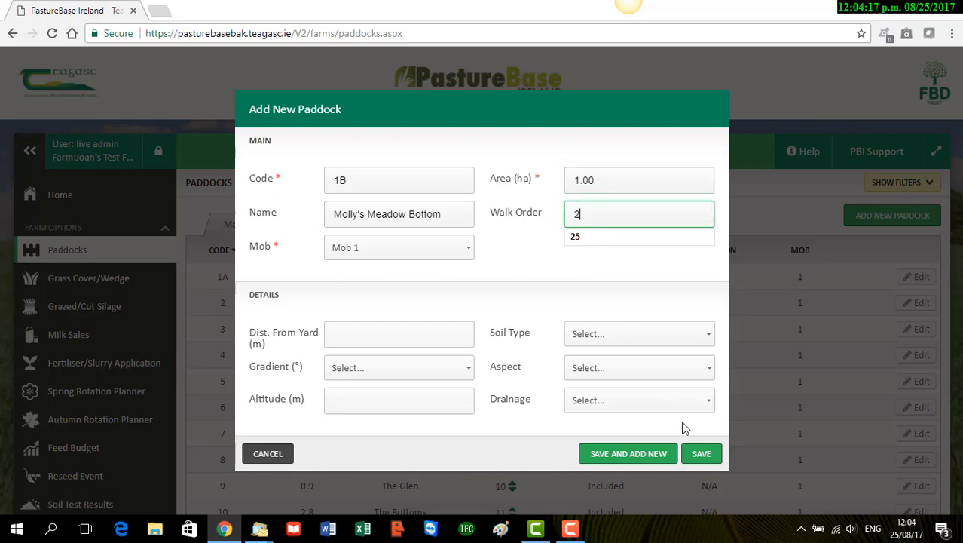
left_click(701, 453)
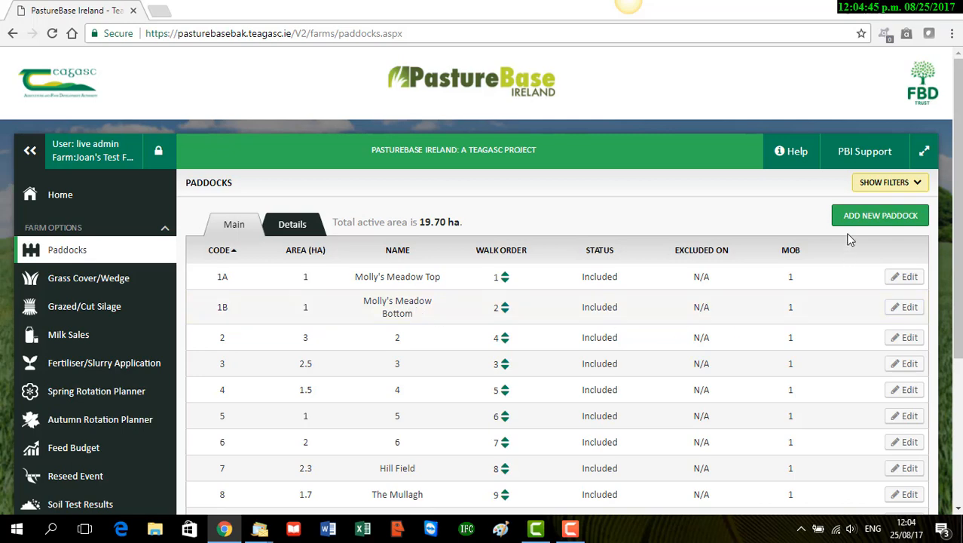
Filter the paddock list to show excluded paddocks and review the status and exclusion date of Molly's Meadow.
left_click(884, 186)
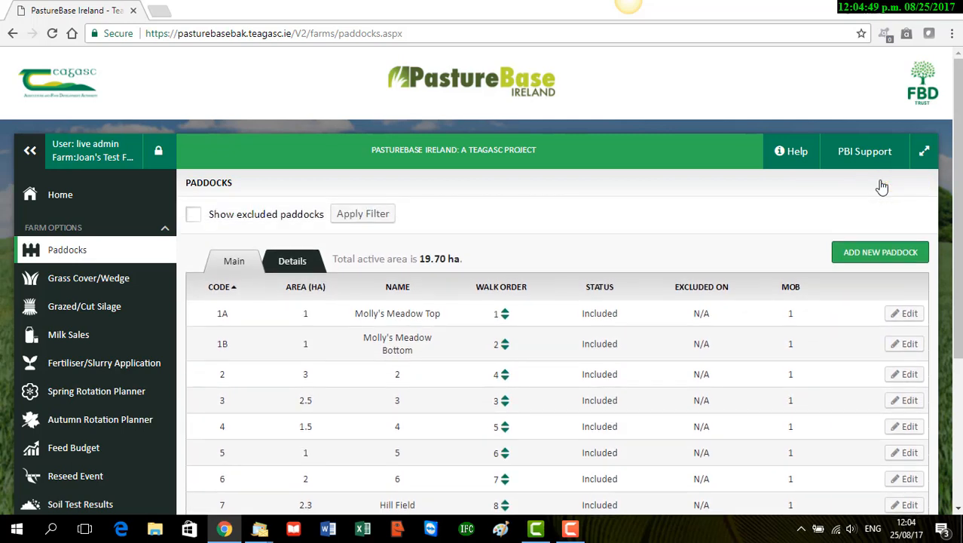
left_click(195, 216)
left_click(346, 215)
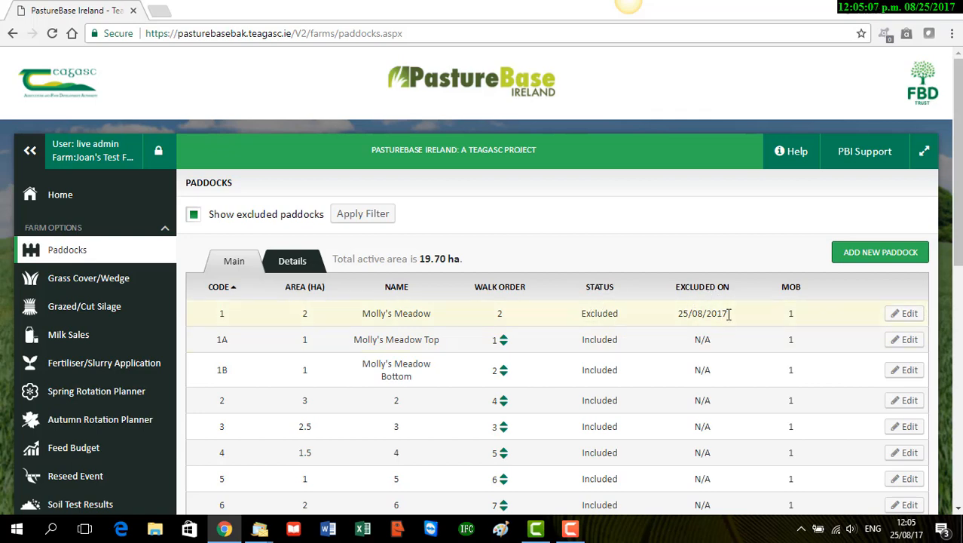
left_click(958, 508)
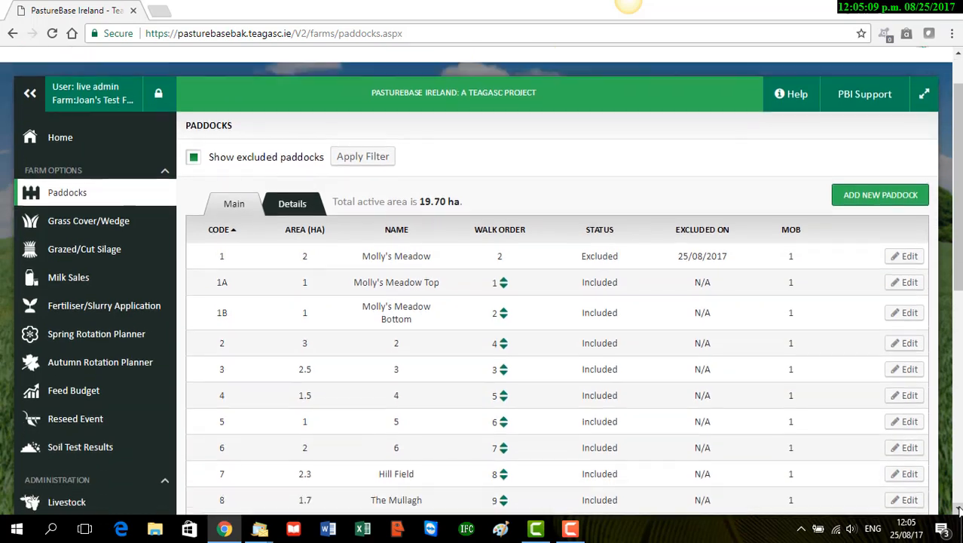
left_click(959, 509)
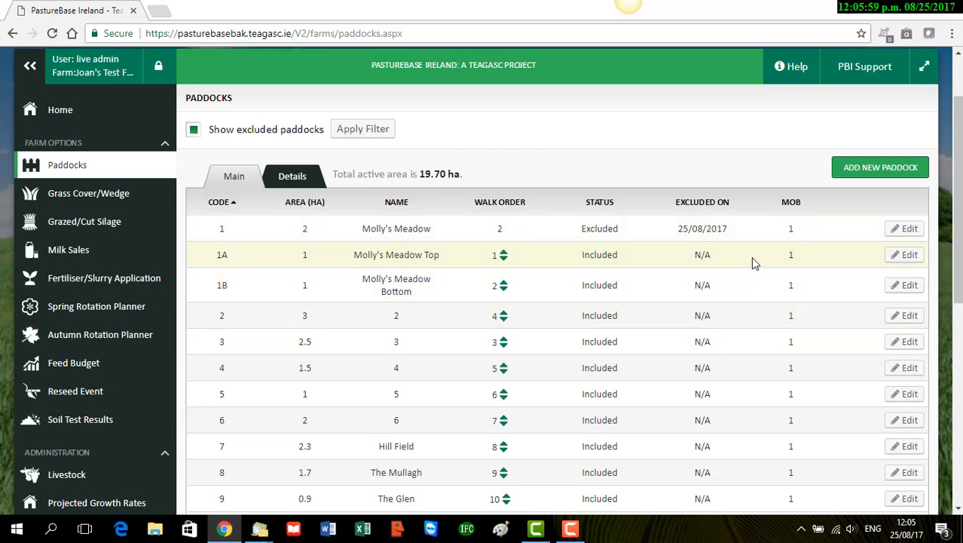
Go back to the home page and reopen the unfiltered paddock list to review the farm's included paddocks.
left_click(60, 109)
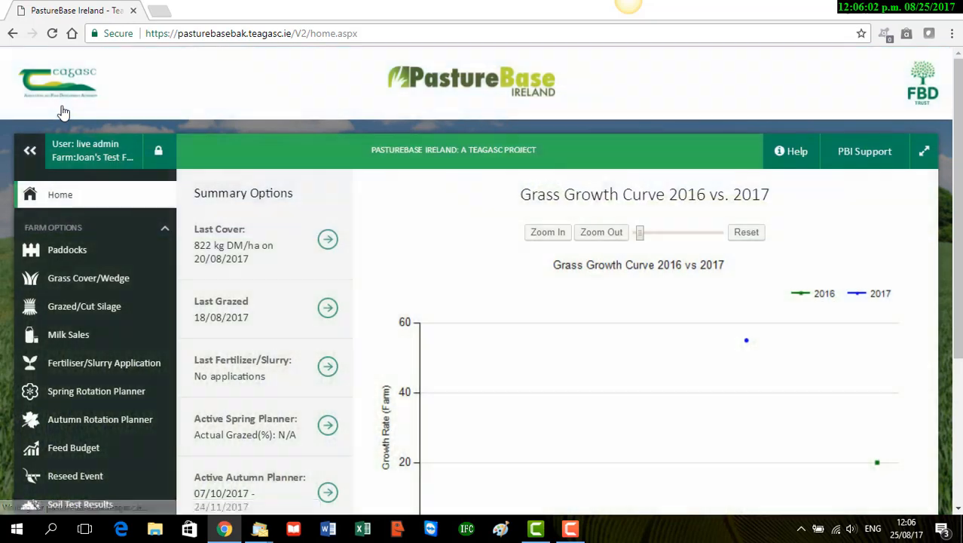
left_click(67, 250)
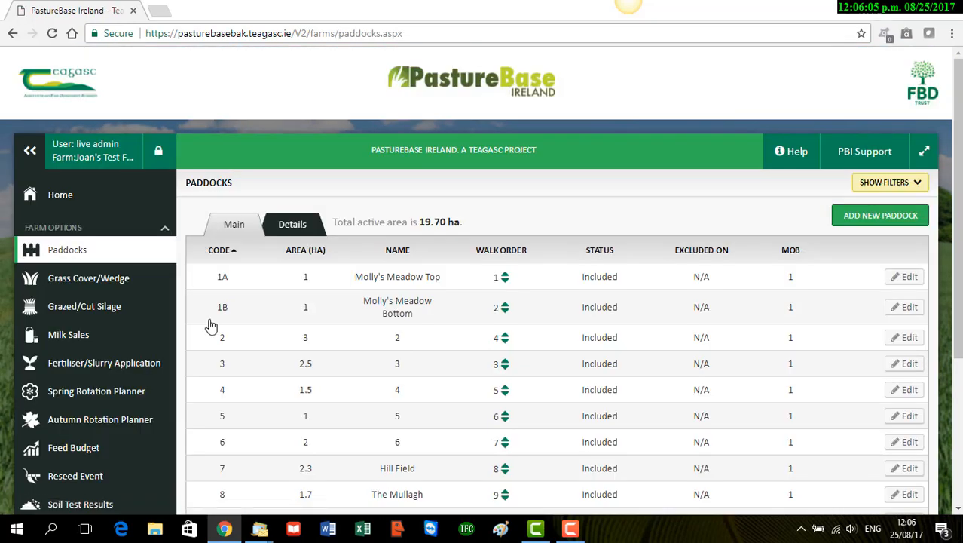
scroll(957, 507, "down", 2)
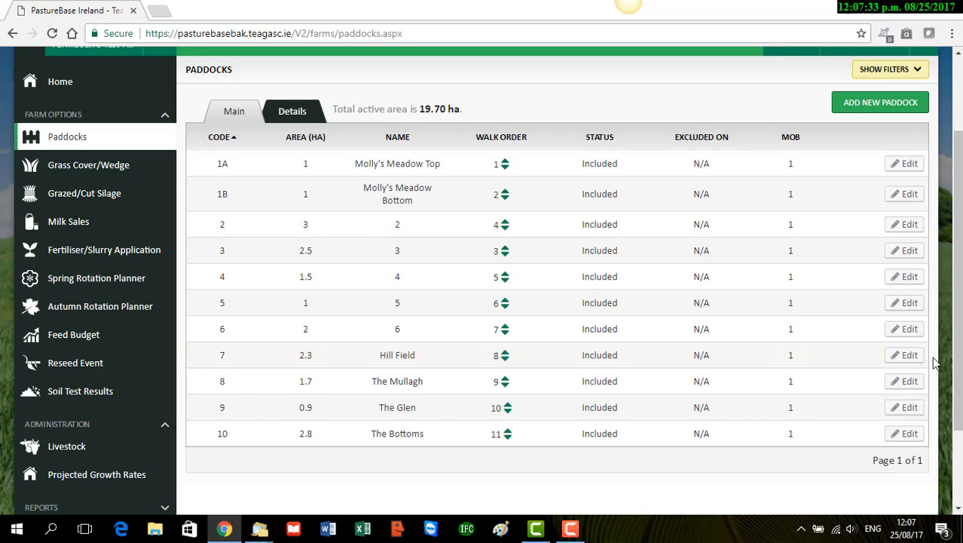
Assign paddock 7 (Hill Field) and paddock 8 (The Mullagh) to Mob 2, saving each one.
left_click(910, 355)
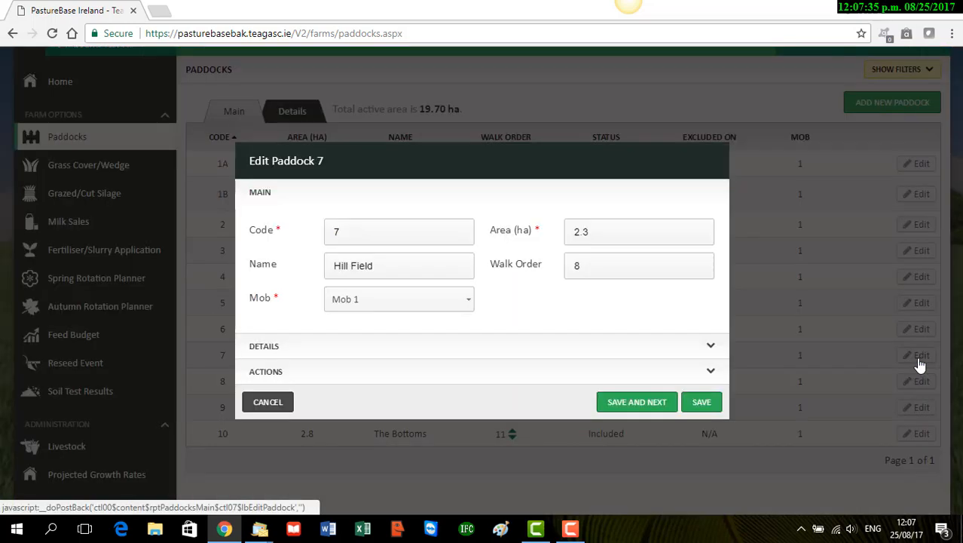
left_click(471, 304)
left_click(454, 346)
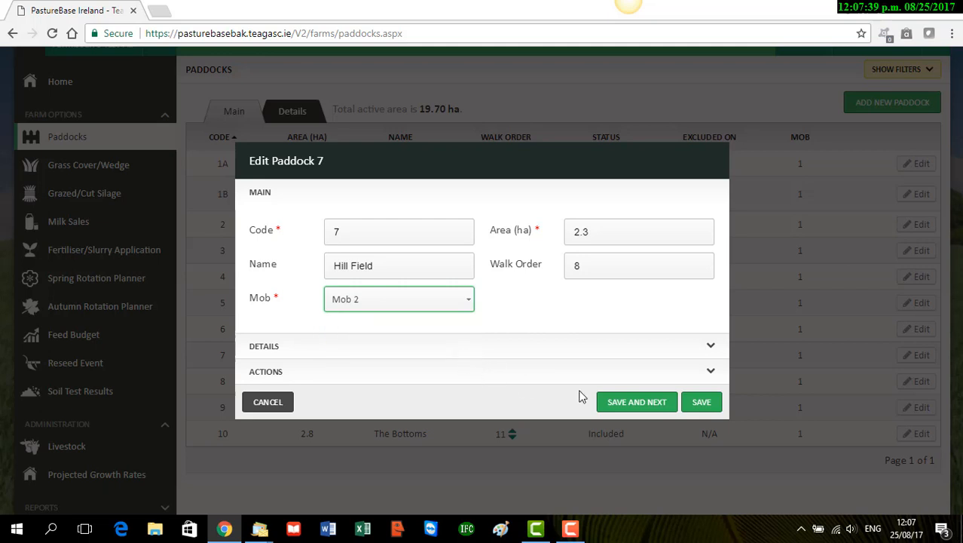
left_click(612, 404)
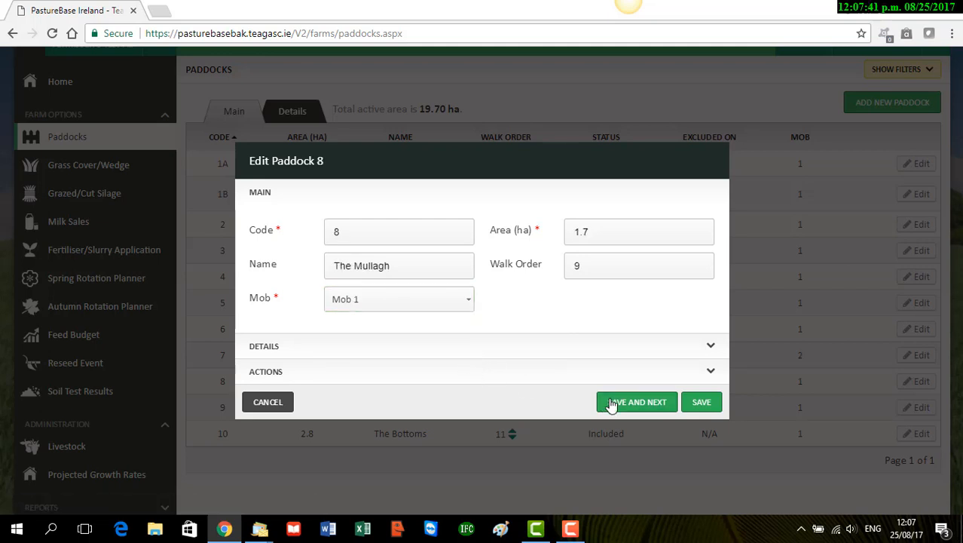
left_click(469, 303)
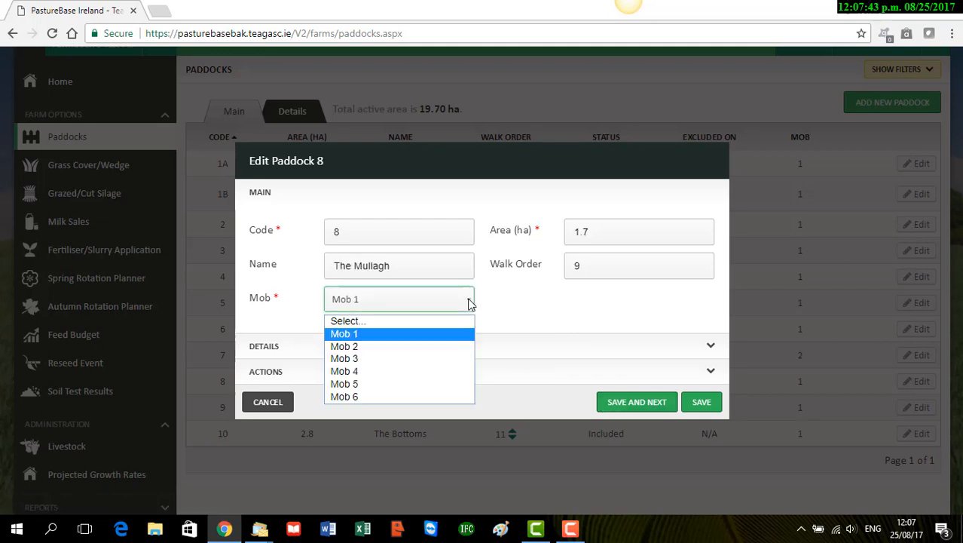
left_click(454, 343)
left_click(641, 408)
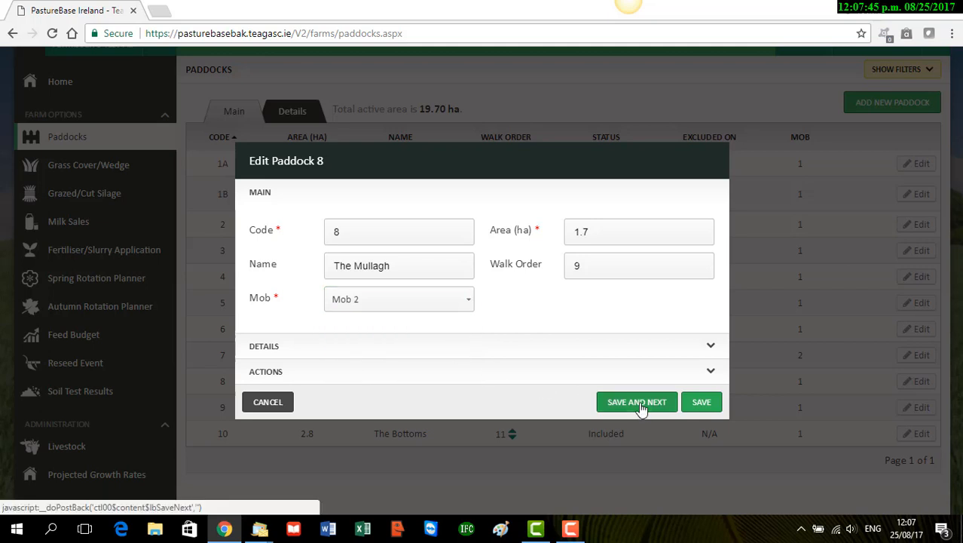
Assign paddock 9 (The Glen) and paddock 10 (The Bottoms) to Mob 2 and save them.
left_click(469, 303)
left_click(454, 346)
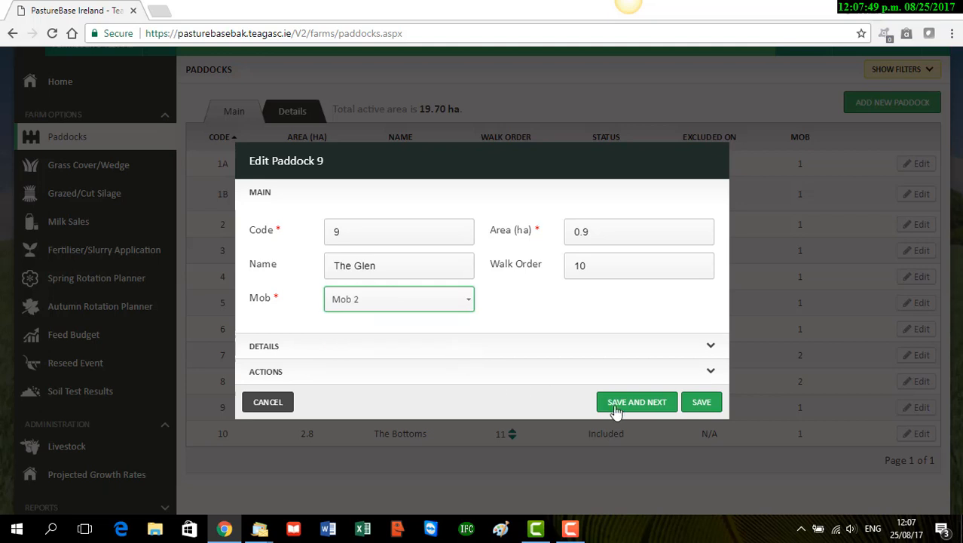
left_click(625, 409)
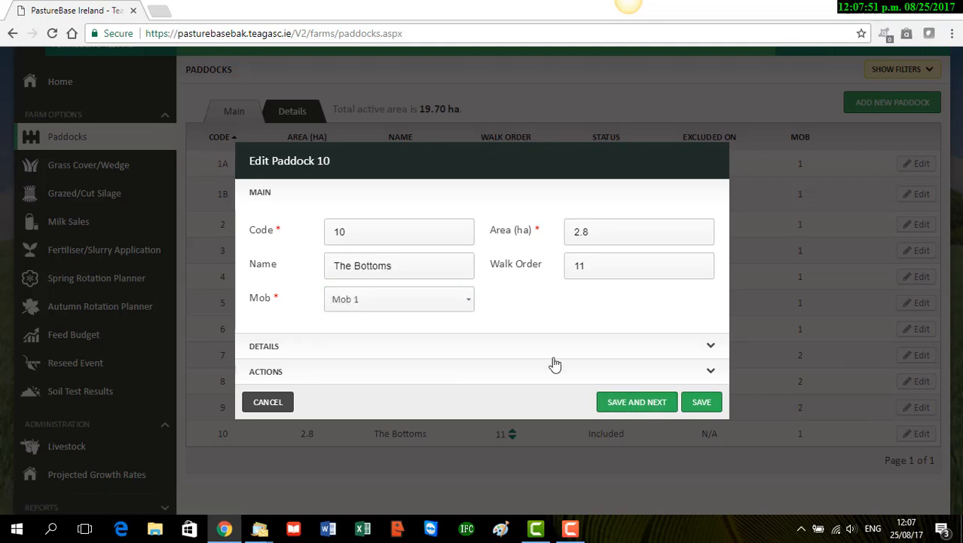
left_click(467, 302)
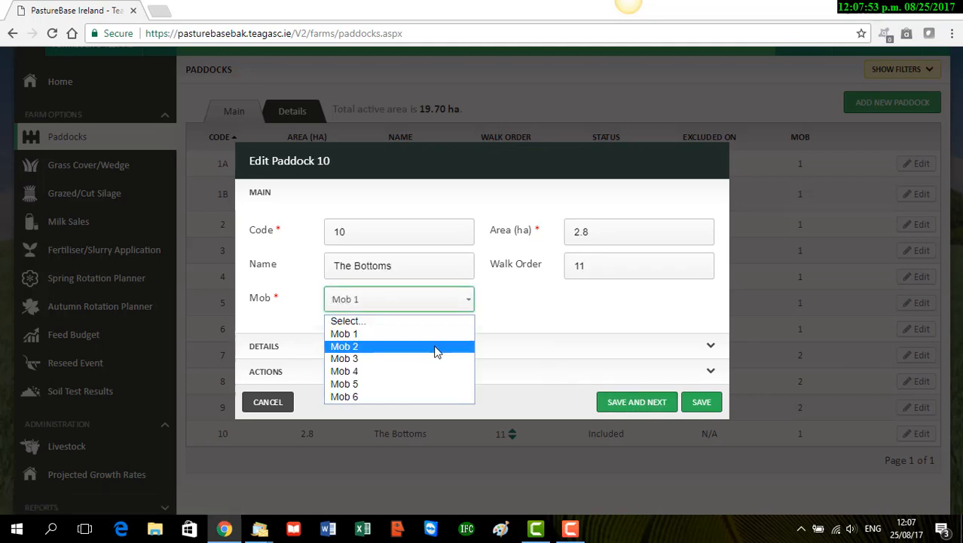
left_click(437, 346)
left_click(699, 401)
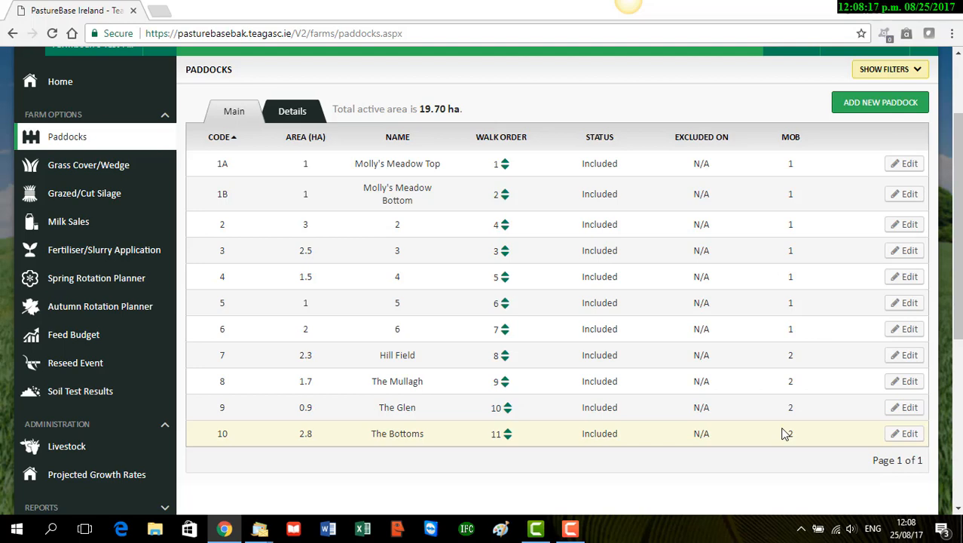
Create a new grass cover dated 25/08/2017 from the grass covers and wedges page.
left_click(958, 54)
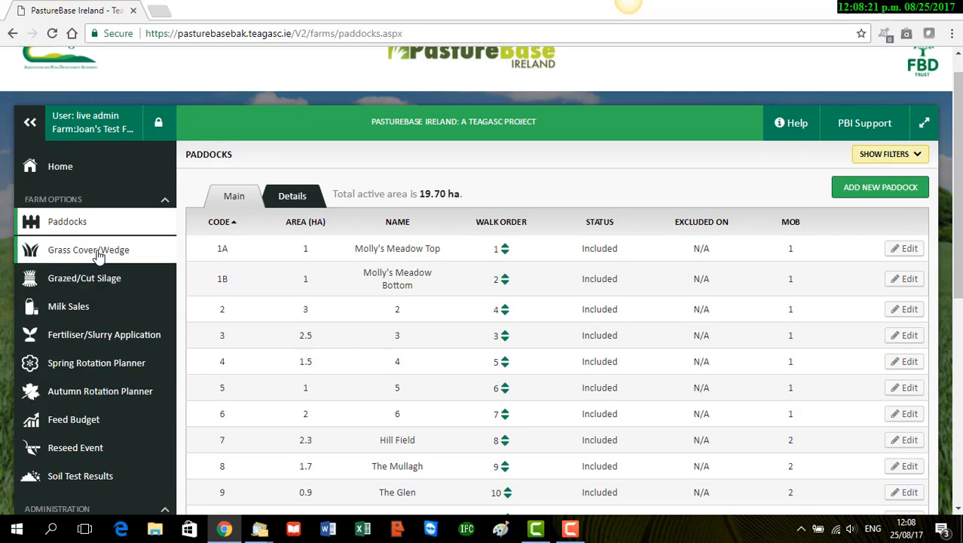
left_click(98, 256)
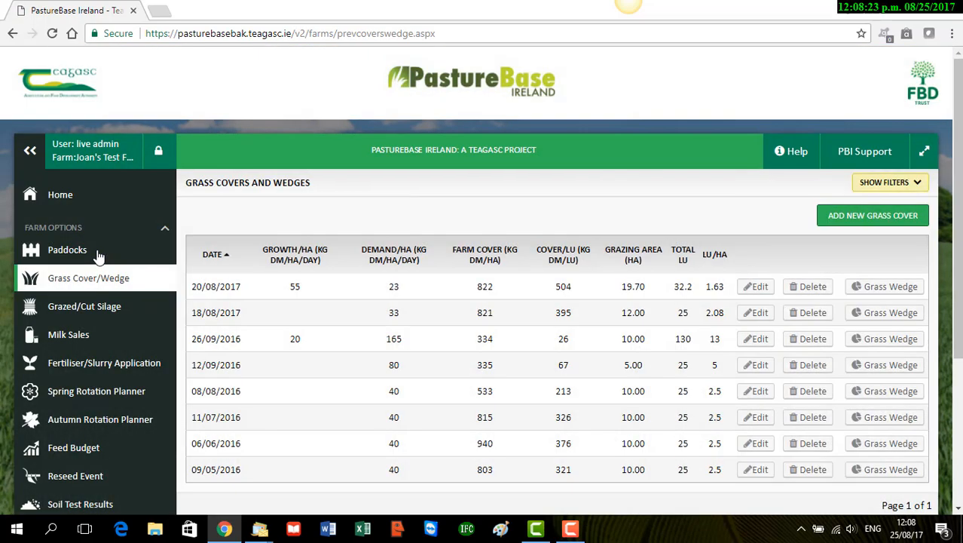
left_click(874, 219)
left_click(691, 332)
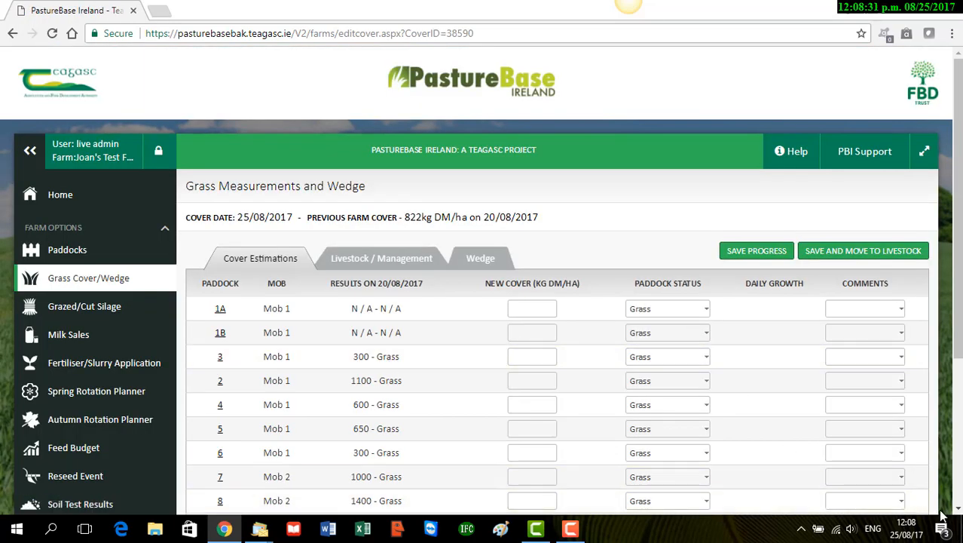
Set the new cover to 200 kg DM/ha for paddocks 1A and 3, and to 300 for paddock 1B.
scroll(958, 512, "down", 3)
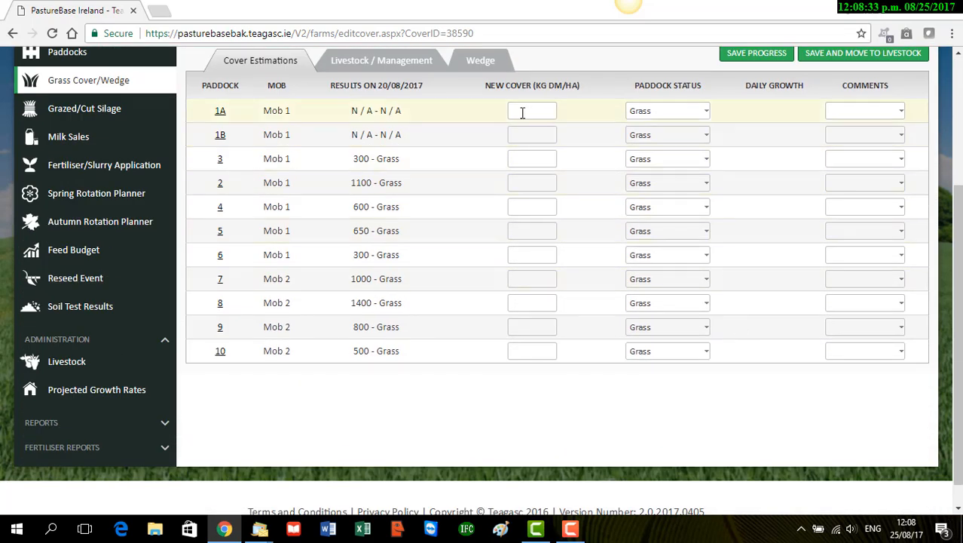
left_click(522, 111)
type("200")
left_click(538, 136)
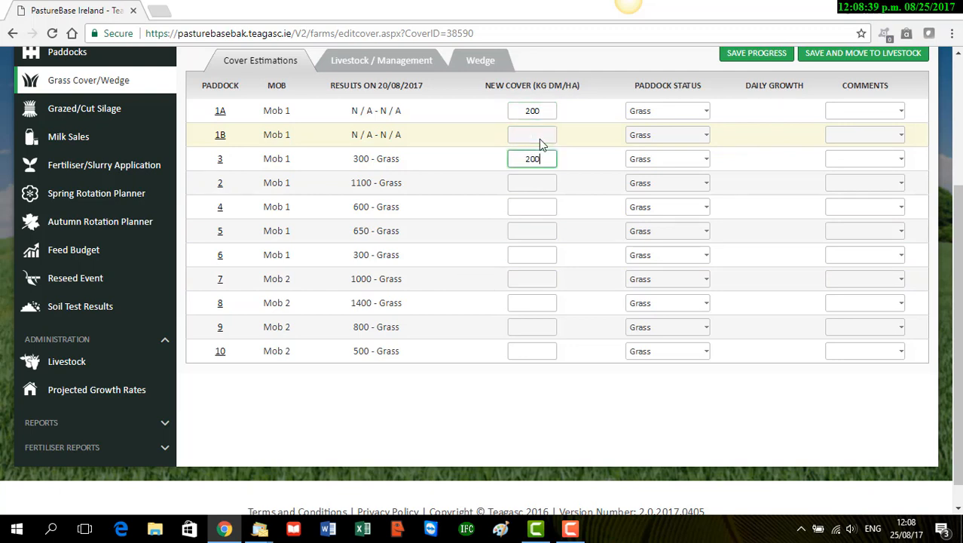
left_click(539, 139)
type("300")
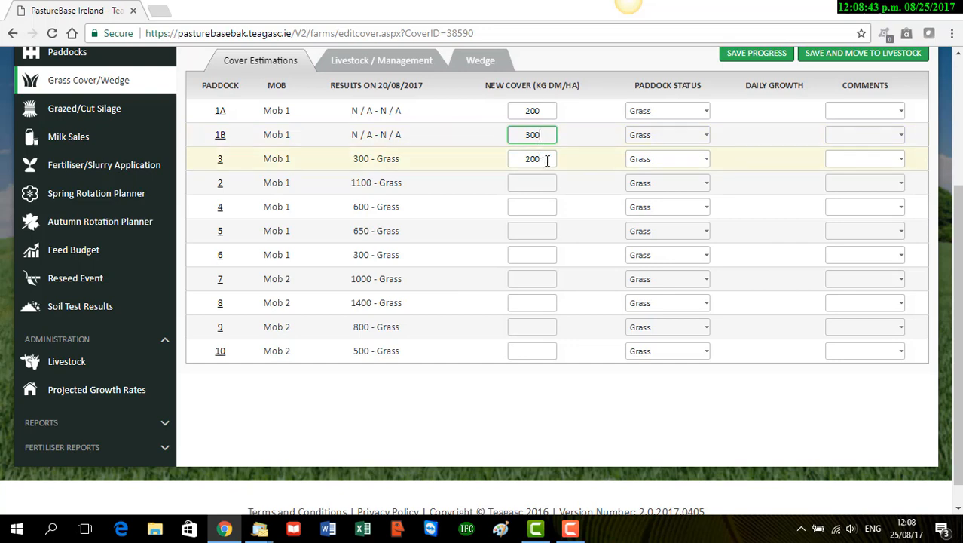
Enter new covers of 1200 kg DM/ha for paddock 2, 700 for paddock 4 and 750 for paddock 5.
left_click(533, 182)
type("12")
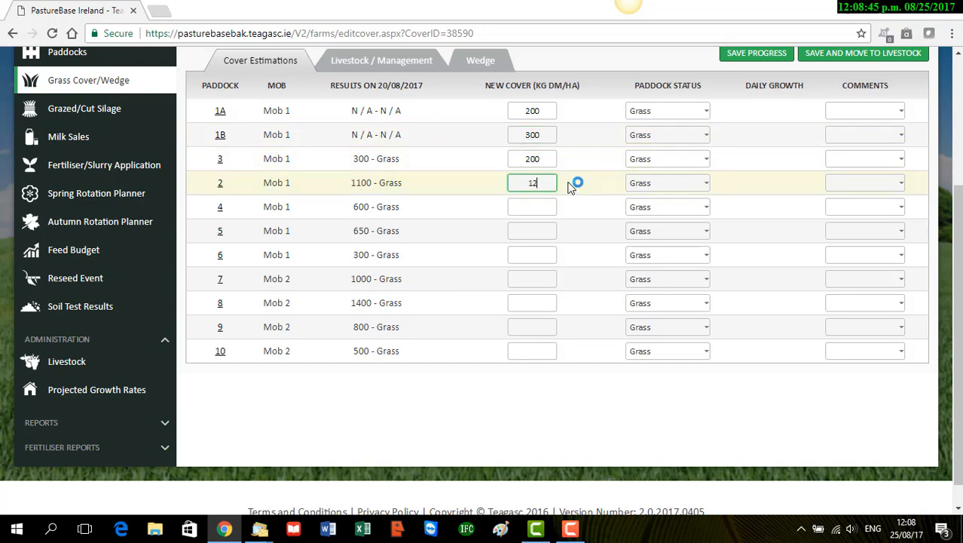
type("00")
left_click(549, 207)
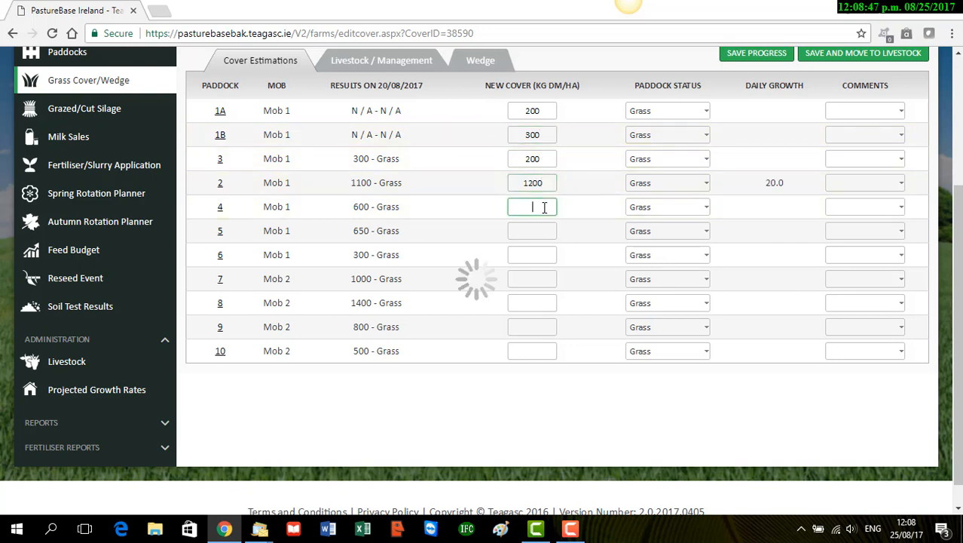
type("700")
key("Tab")
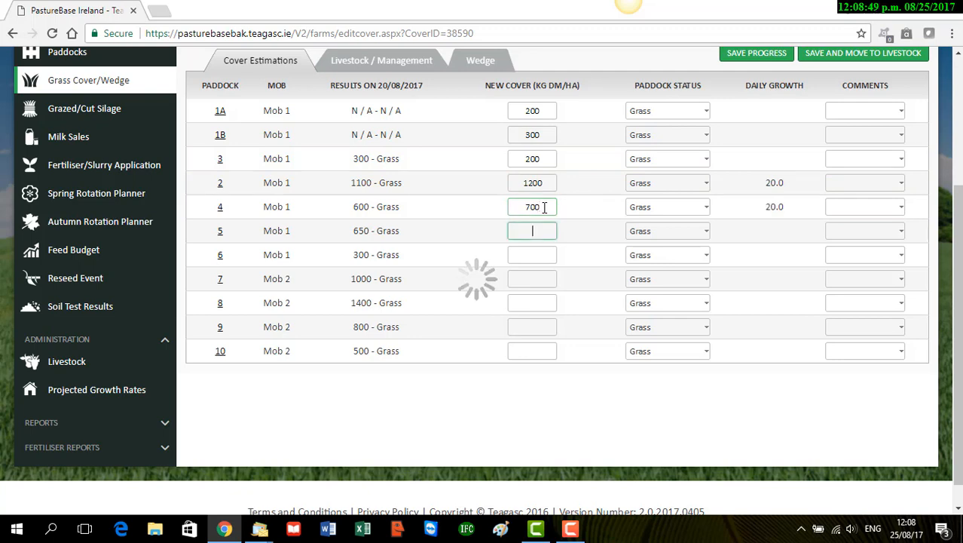
type("75")
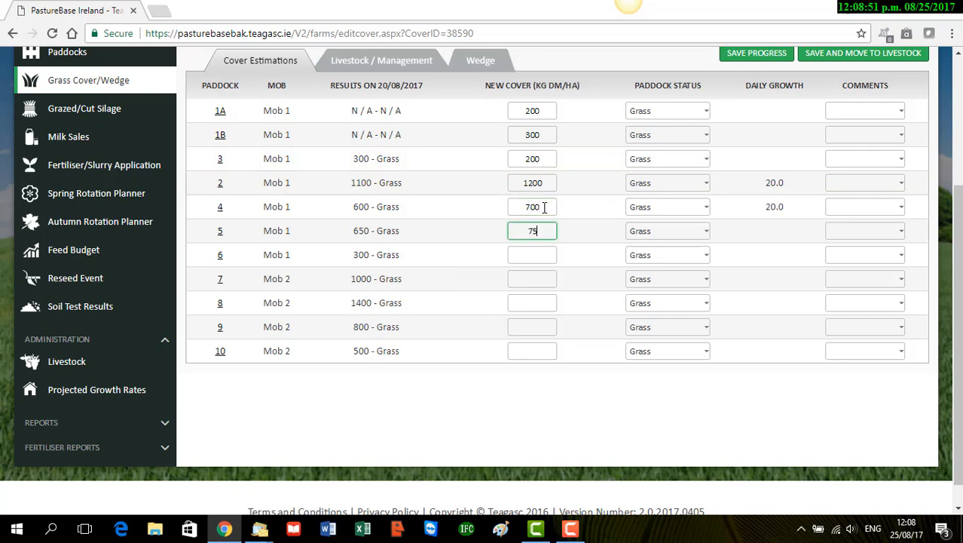
type("0")
Enter new covers of 400 kg DM/ha for paddock 6 and 1100 for paddock 7.
left_click(531, 256)
type("4")
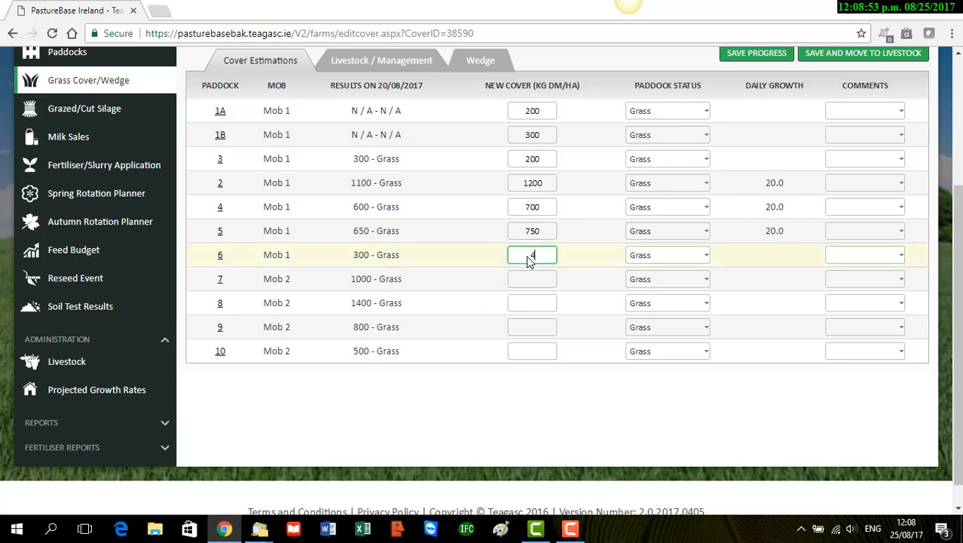
type("00")
left_click(530, 273)
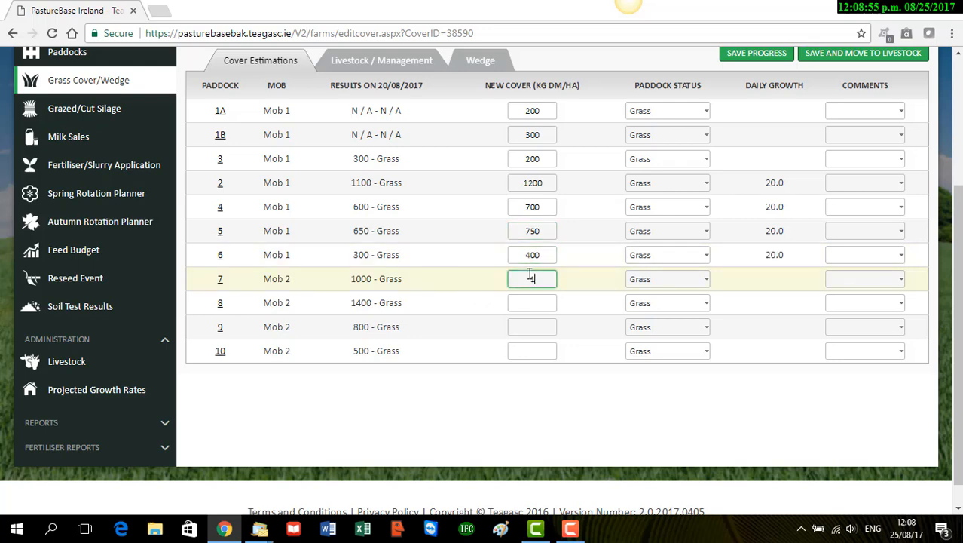
type("1100")
Enter new covers of 1500 kg DM/ha for paddock 8, 900 for paddock 9 and 600 for paddock 10.
left_click(527, 299)
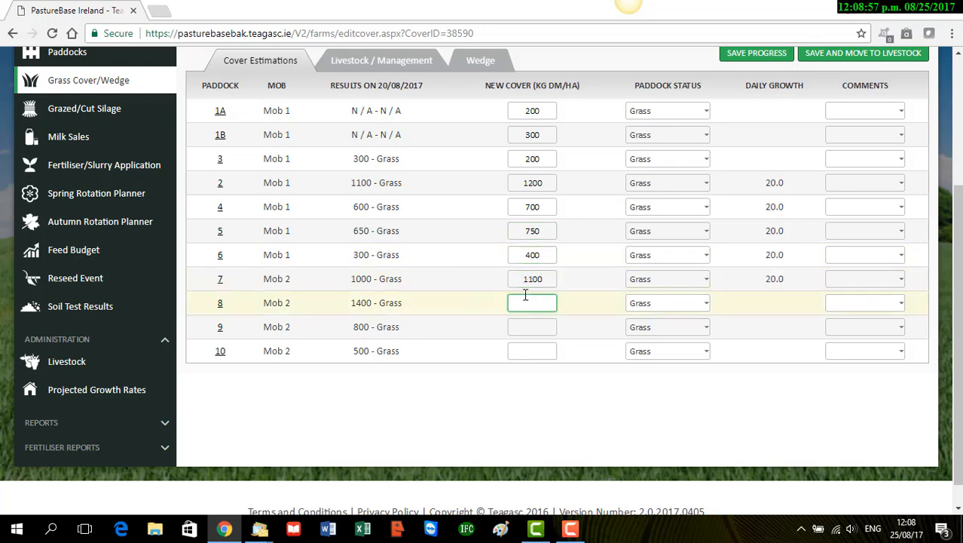
type("1500")
left_click(531, 326)
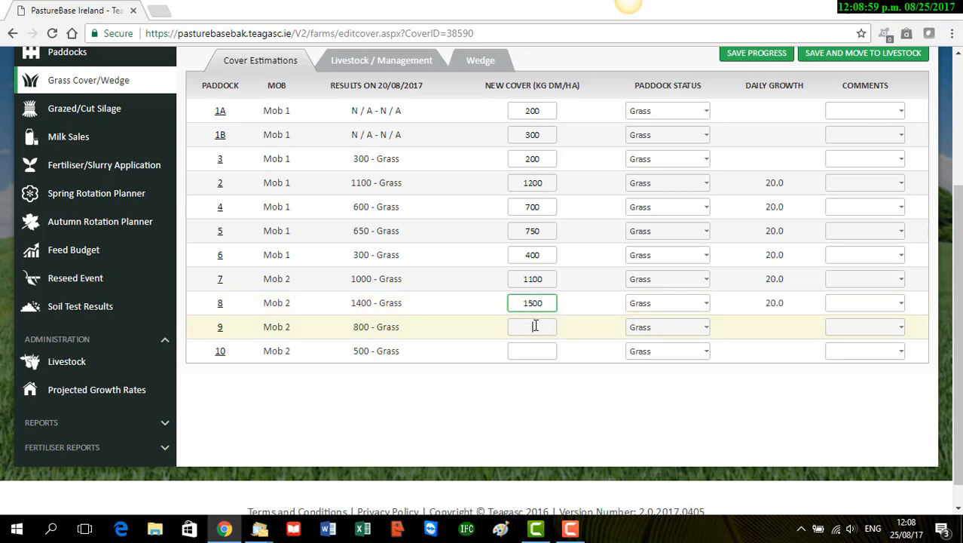
type("900")
left_click(533, 345)
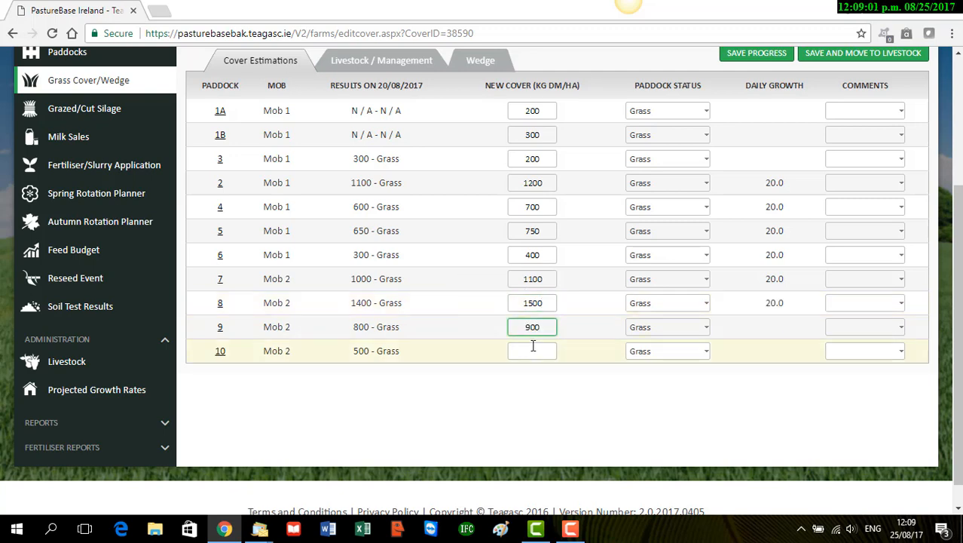
type("600")
Try to save the cover estimations and move on to the livestock section.
scroll(856, 113, "up", 1)
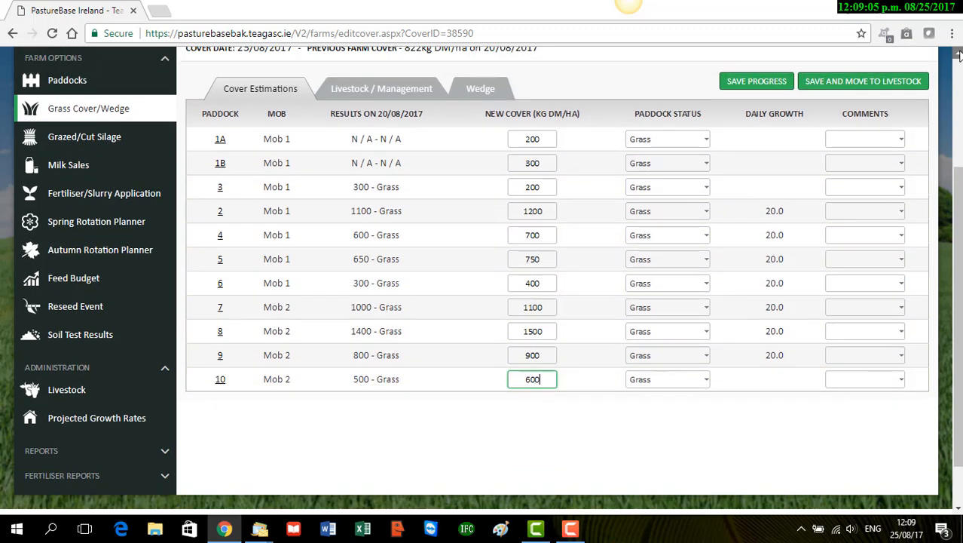
left_click(879, 85)
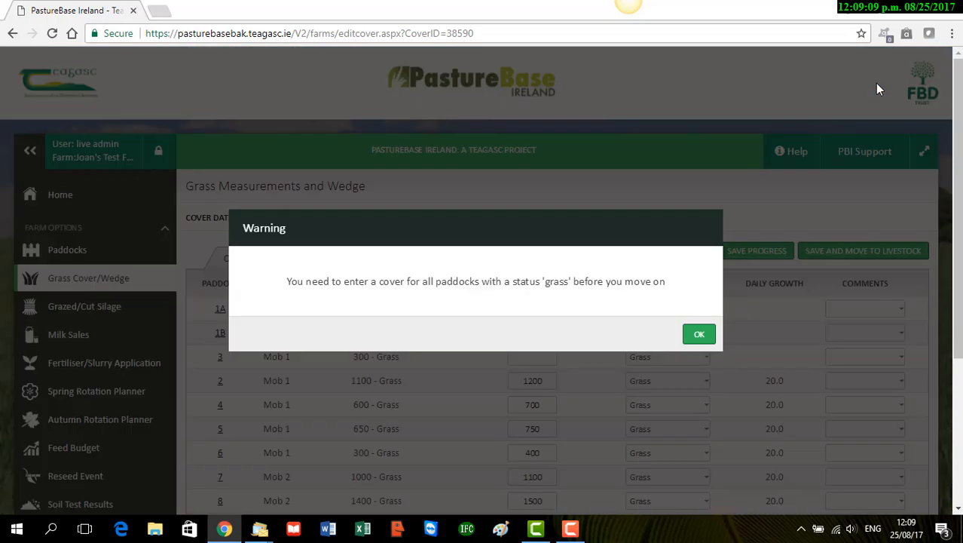
left_click(699, 334)
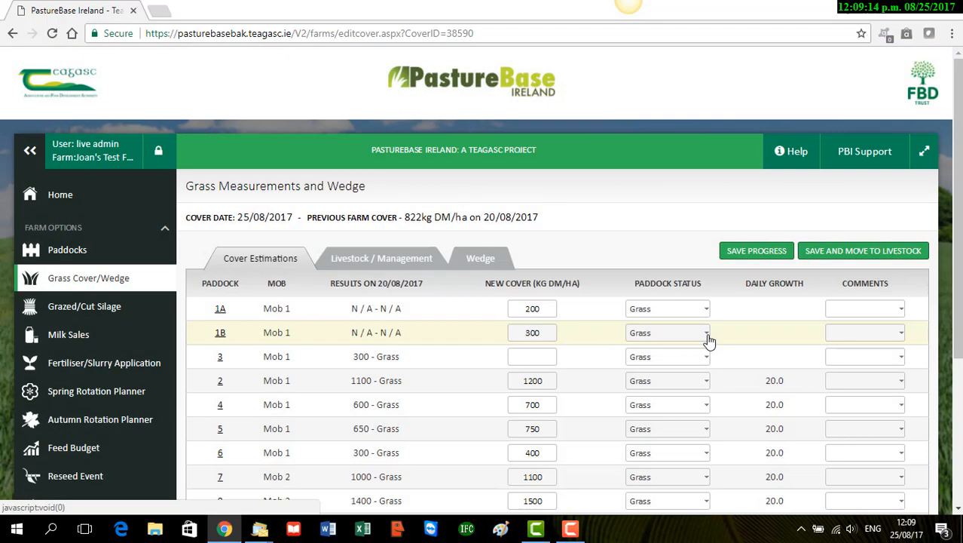
Enter a new cover of 400 kg DM/ha for paddock 3, then save the estimations and move to the livestock section.
left_click(548, 358)
type("40")
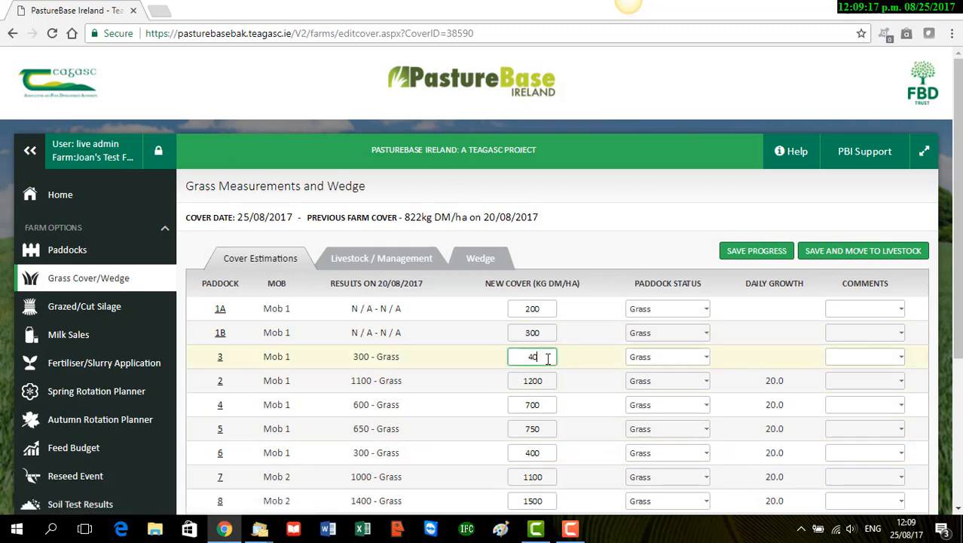
type("0")
left_click(867, 251)
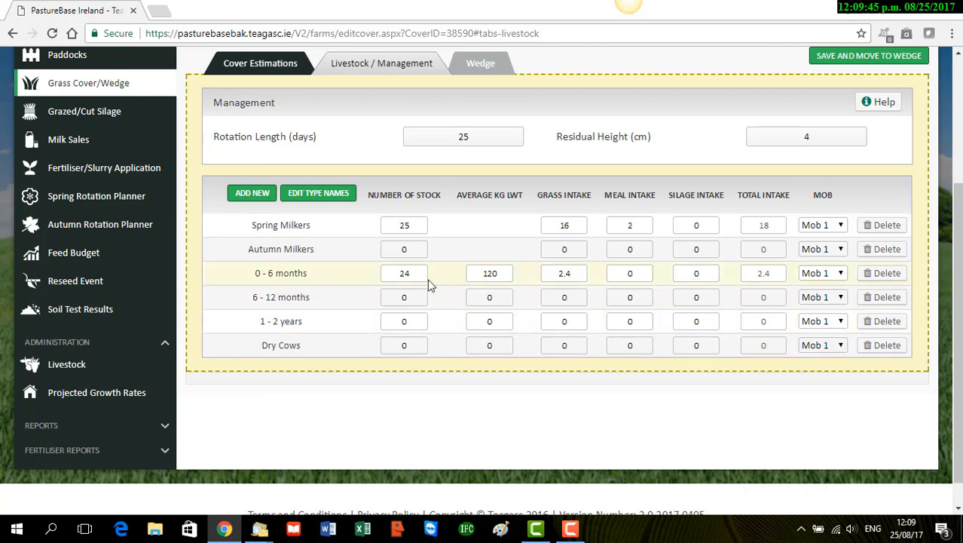
Assign the 0 - 6 months stock group to Mob 2, then save and move to the wedge.
left_click(842, 275)
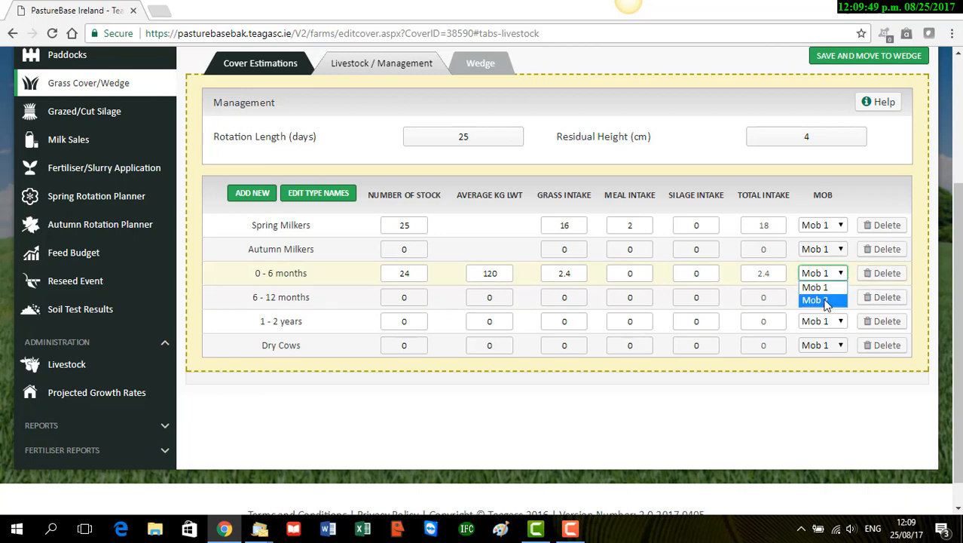
left_click(827, 301)
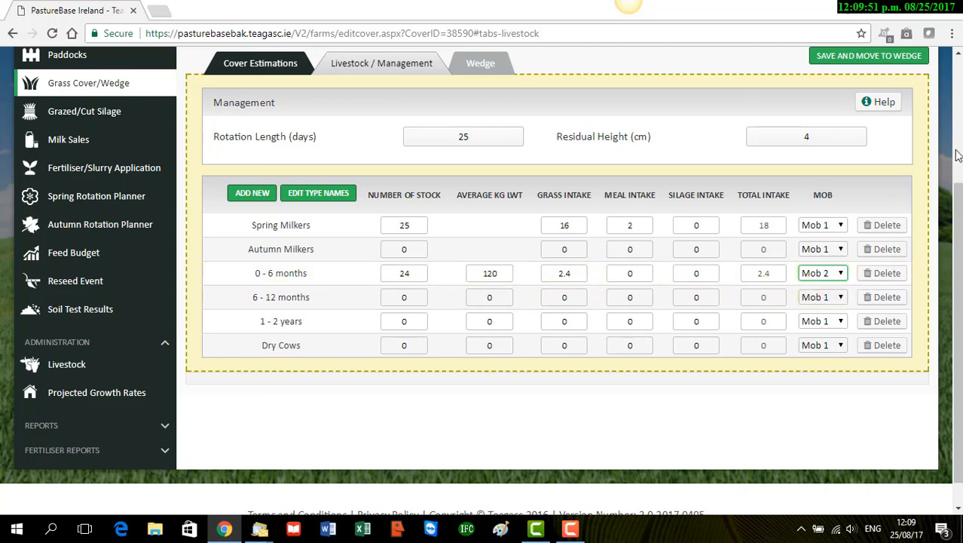
left_click(852, 57)
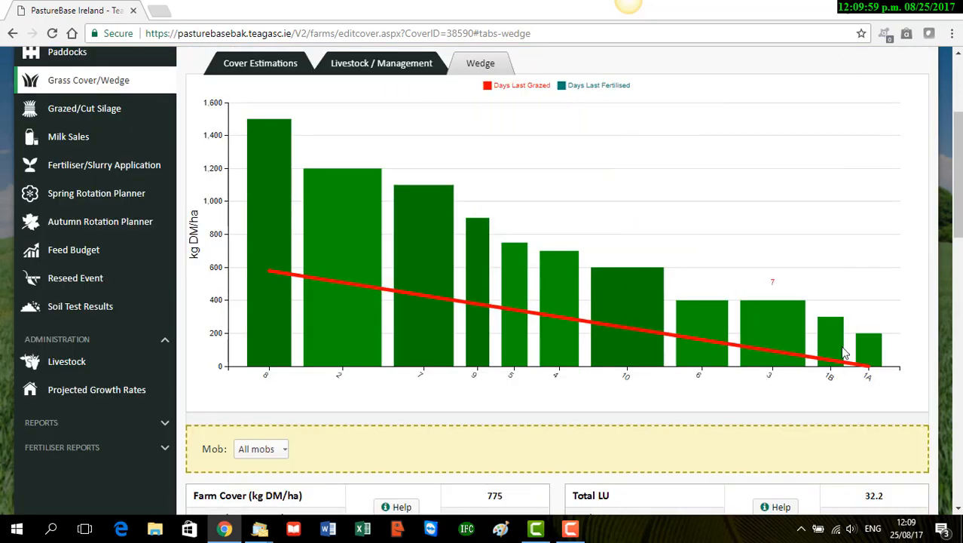
Filter the grass wedge to show only the Mob 1 paddocks.
left_click(958, 510)
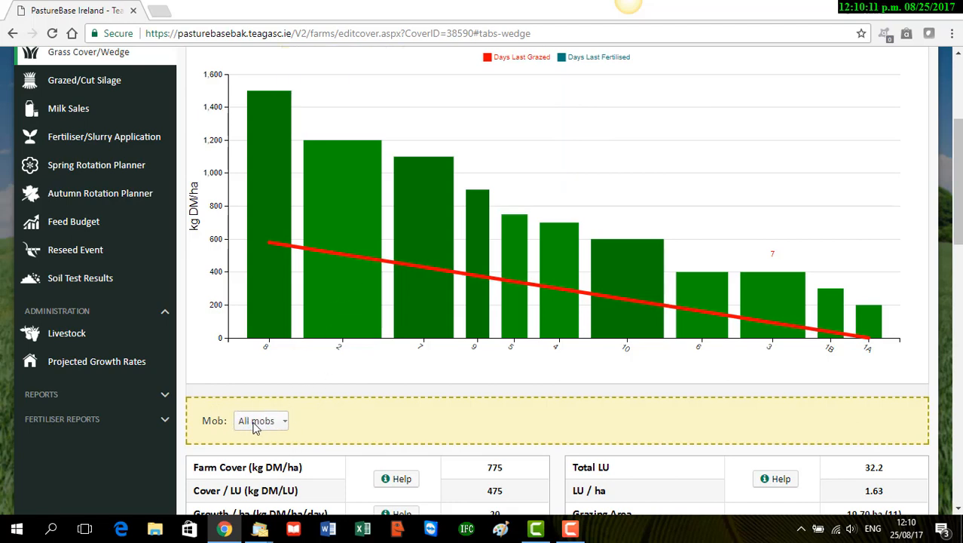
left_click(284, 422)
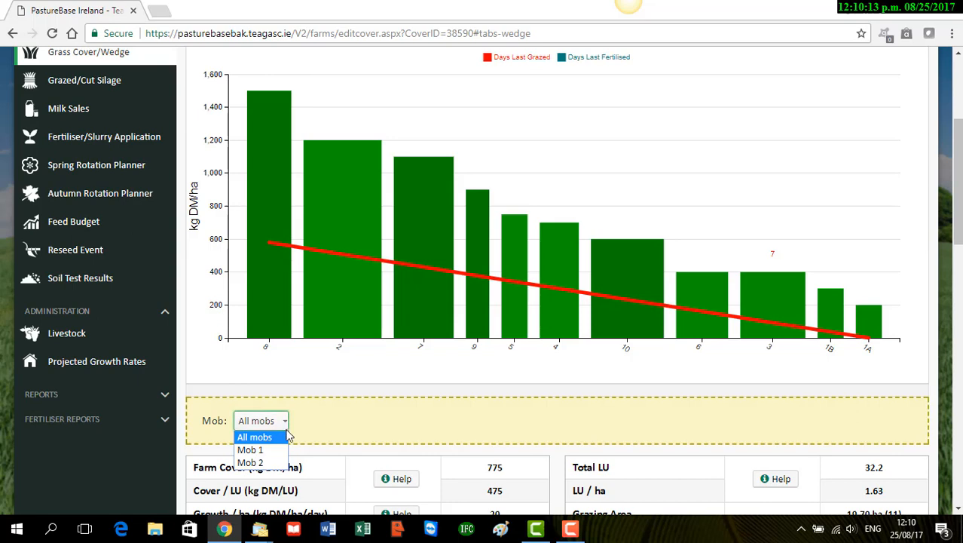
left_click(273, 452)
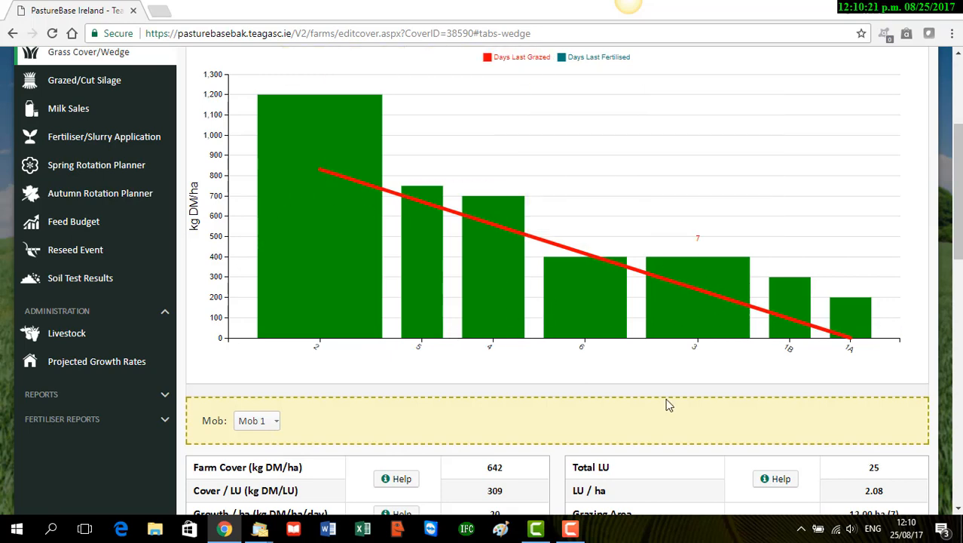
Switch the grass wedge to Mob 2 and examine the details of paddock 10 in the chart.
left_click(276, 427)
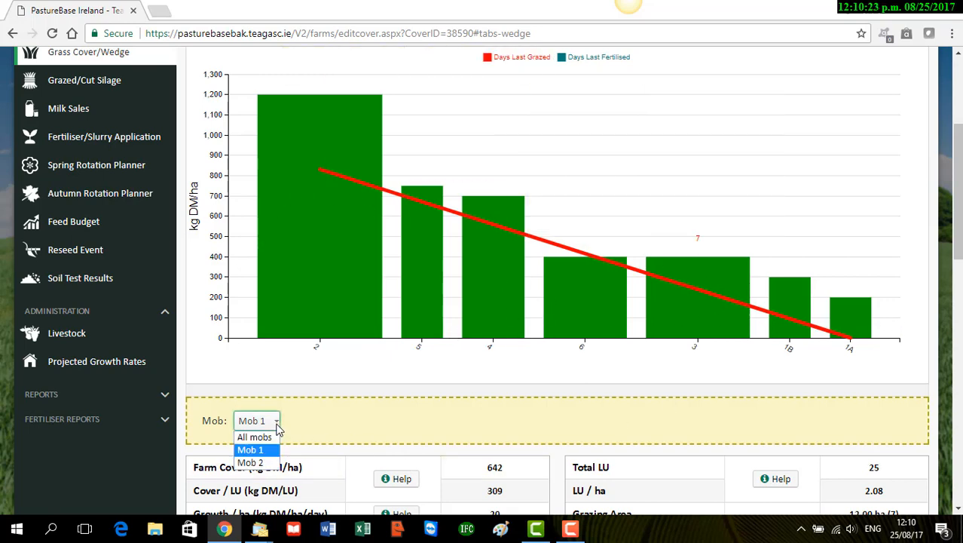
left_click(256, 462)
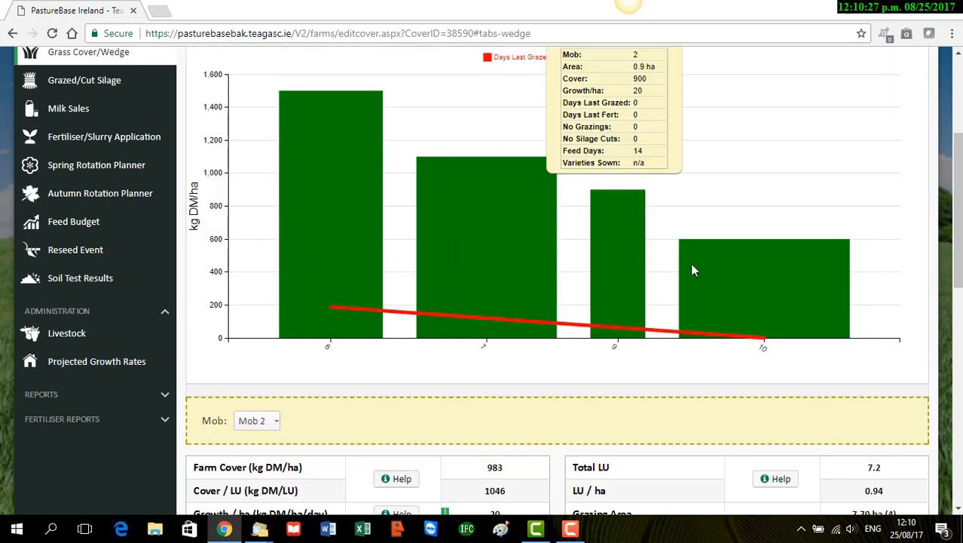
mouse_move(792, 288)
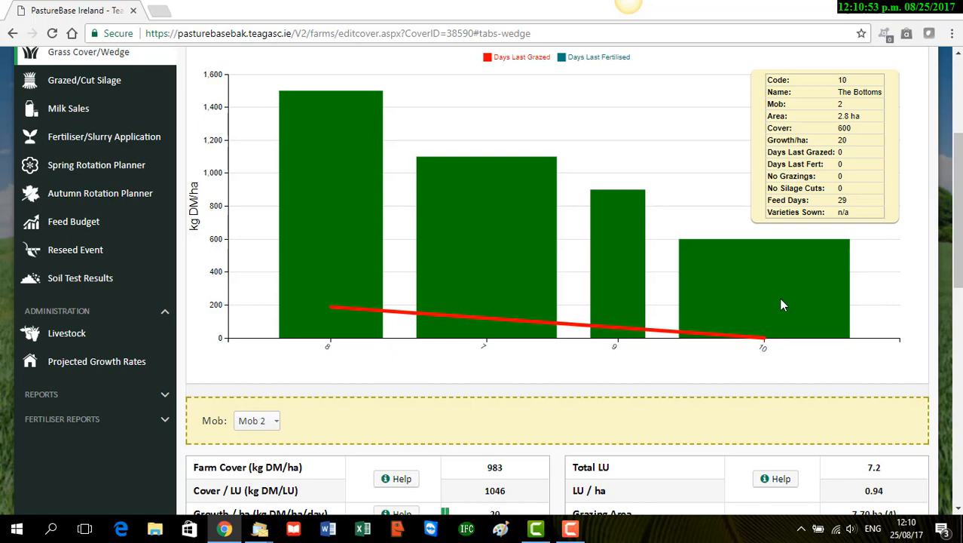
mouse_move(656, 281)
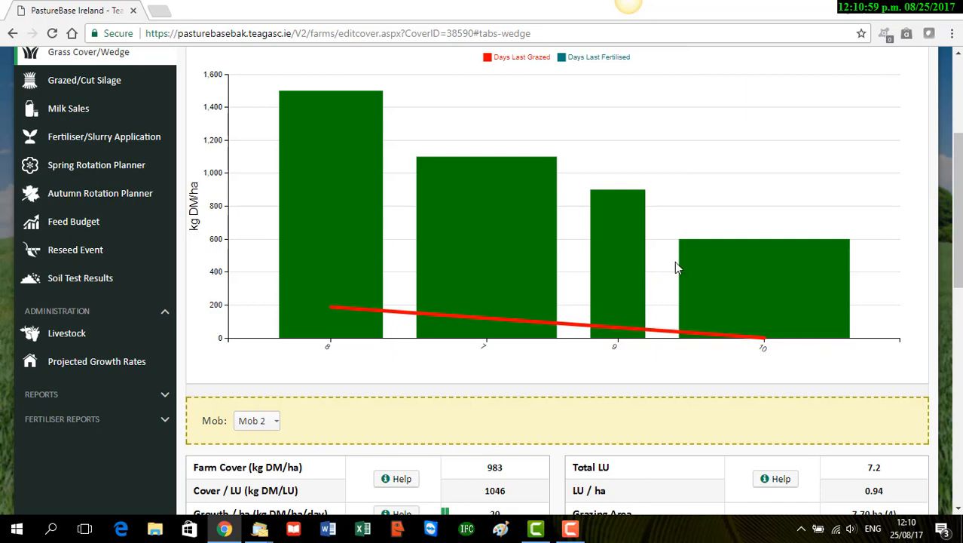
left_click(575, 531)
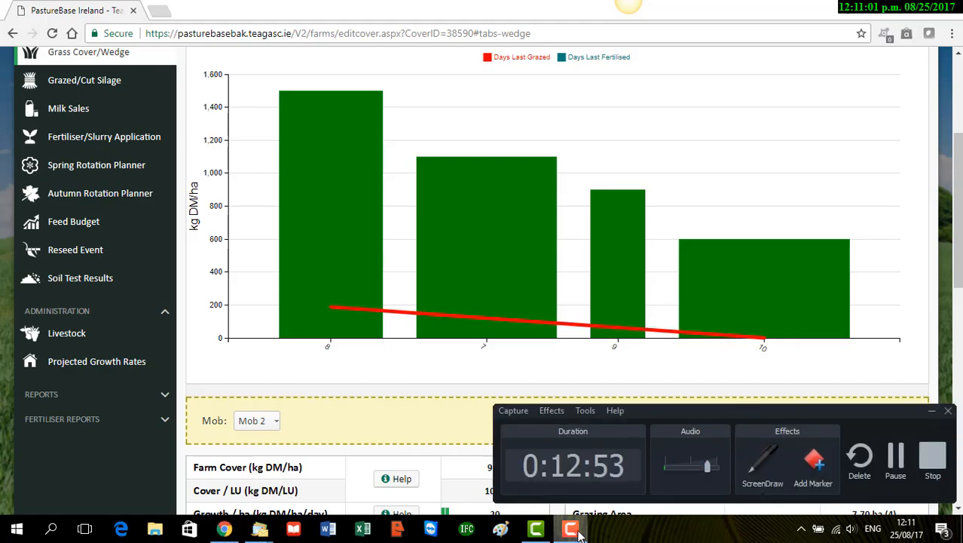
left_click(931, 455)
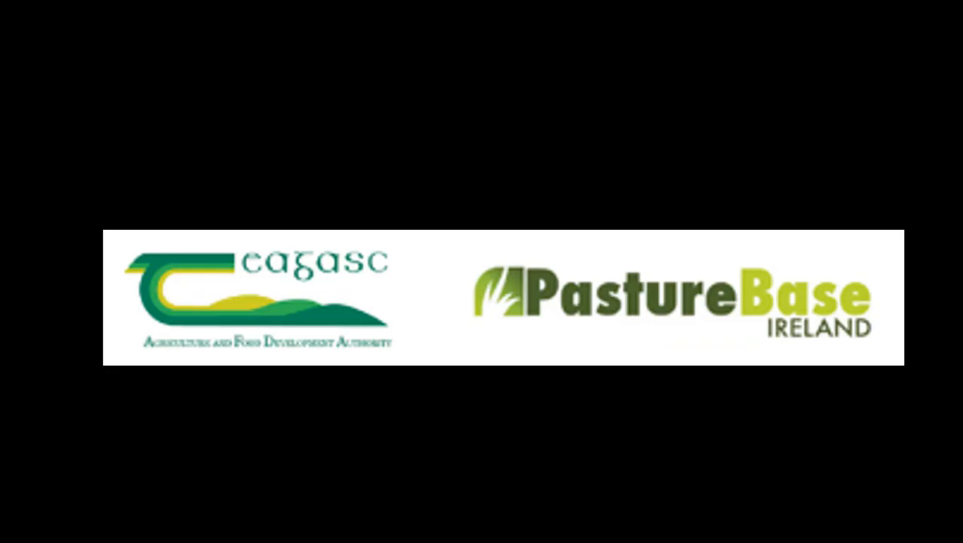